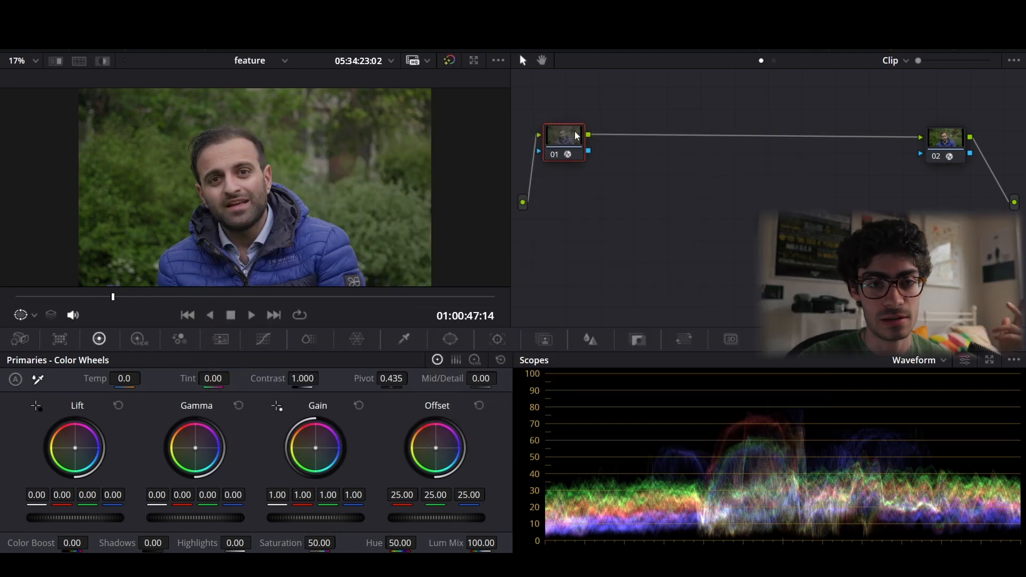
Add three serial nodes after node 01, place the third one below the chain, and move nodes 02 and 03 farther from node 01
{"action": "key", "text": "alt+s"}
{"action": "key", "text": "alt+s"}
{"action": "key", "text": "alt+s"}
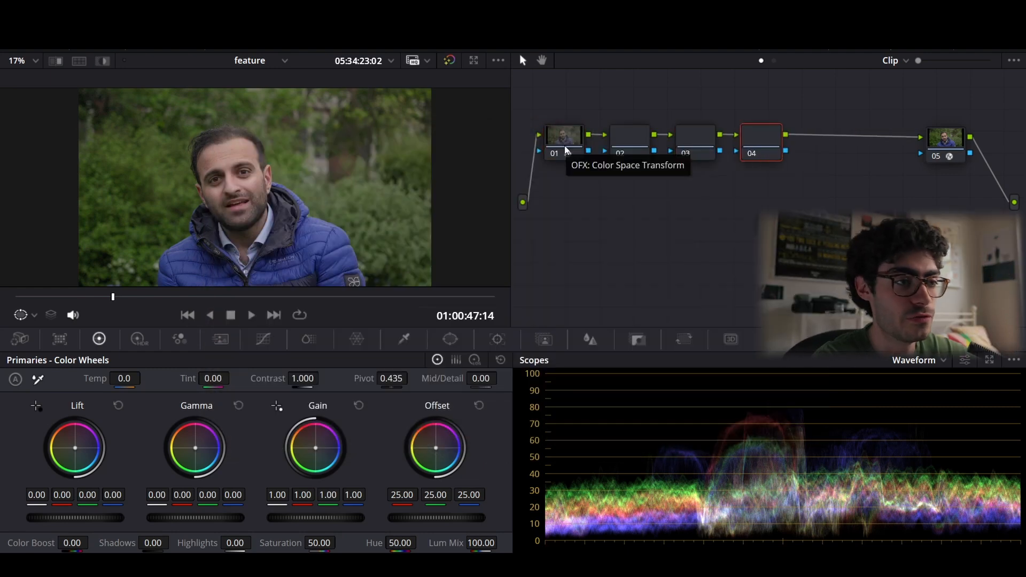
{"action": "left_click_drag", "start_coordinate": [774, 143], "coordinate": [613, 266]}
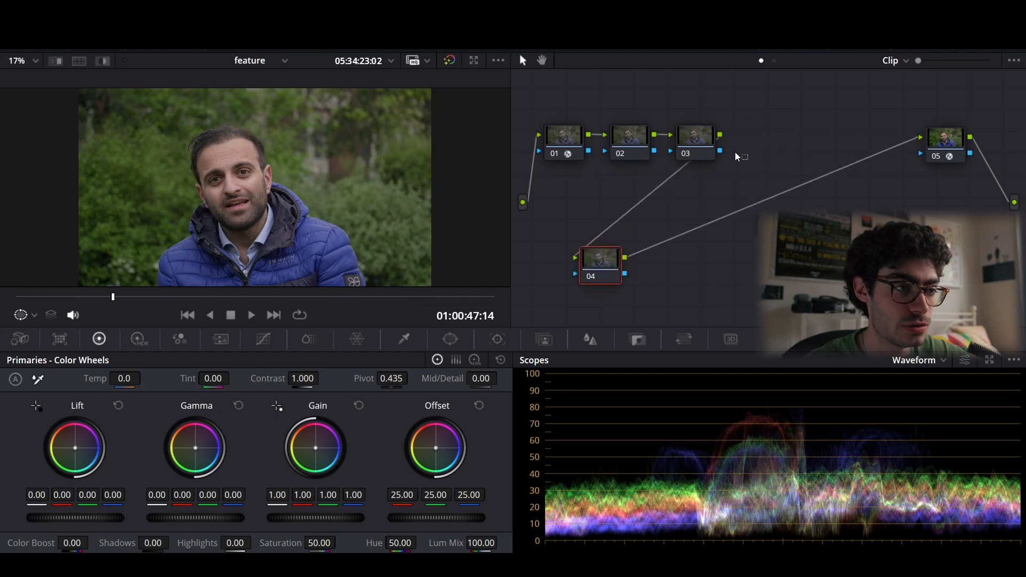
{"action": "left_click_drag", "start_coordinate": [631, 136], "coordinate": [686, 136]}
{"action": "left_click", "coordinate": [748, 185]}
Review the Color Space Transform settings of node 01 and move that node higher in the graph, toward the source input
{"action": "left_click", "coordinate": [565, 140]}
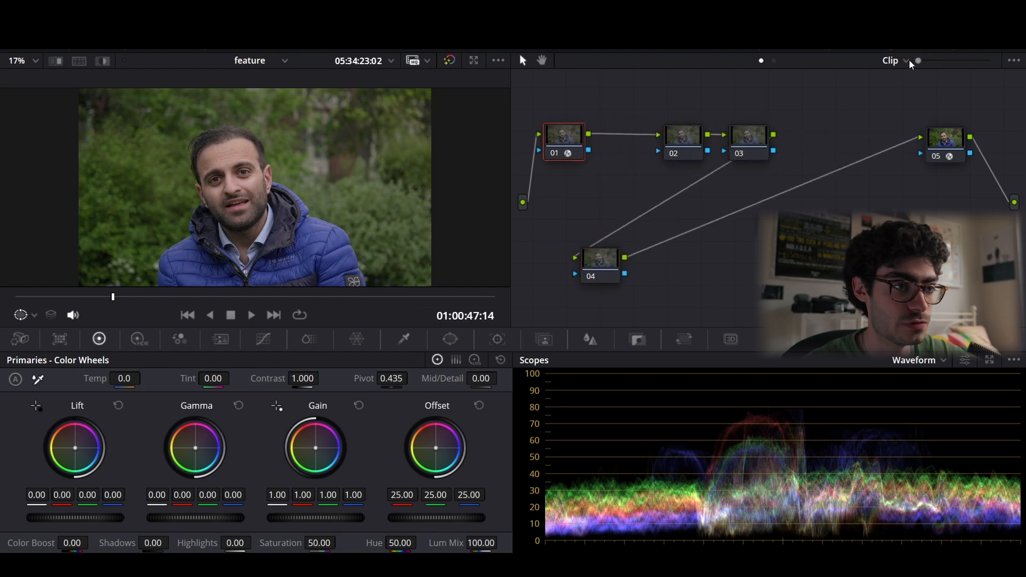
{"action": "left_click", "coordinate": [928, 45]}
{"action": "scroll", "coordinate": [887, 182], "scroll_direction": "up", "scroll_amount": 2}
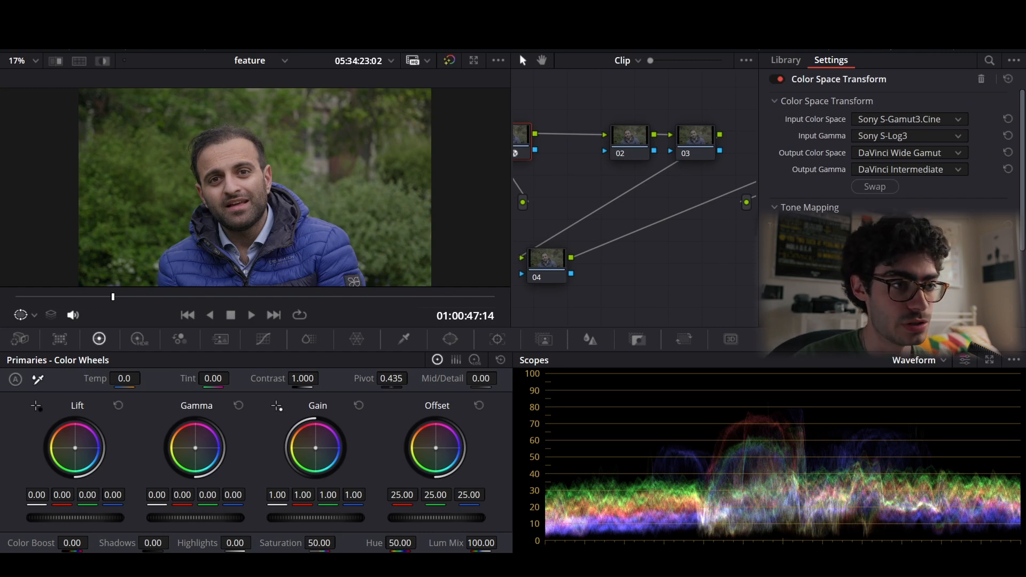
{"action": "left_click", "coordinate": [928, 45]}
{"action": "left_click_drag", "start_coordinate": [567, 140], "coordinate": [550, 113]}
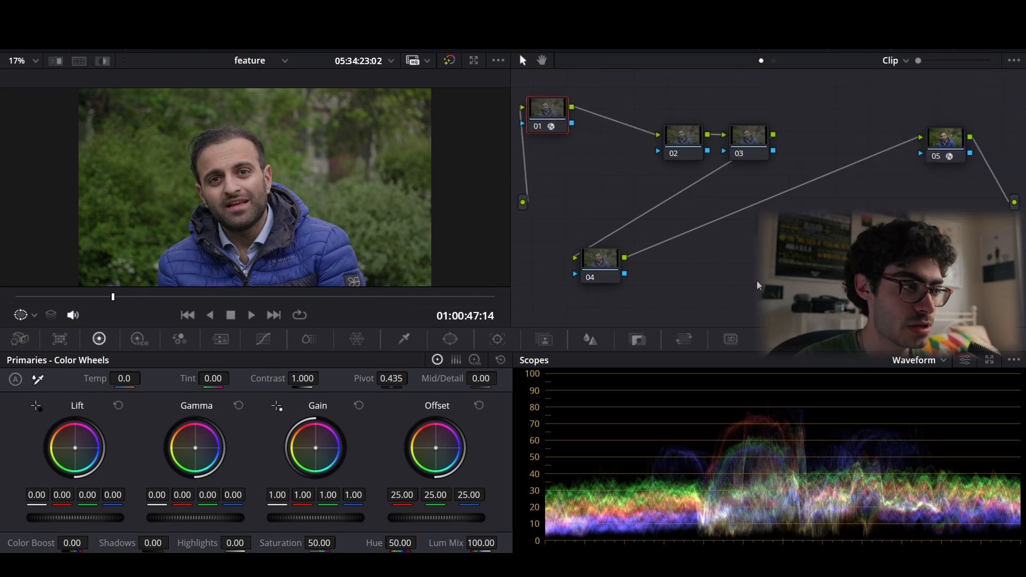
Move the final node 05 higher in the graph and review its Color Space Transform settings
{"action": "left_click_drag", "start_coordinate": [952, 133], "coordinate": [963, 108]}
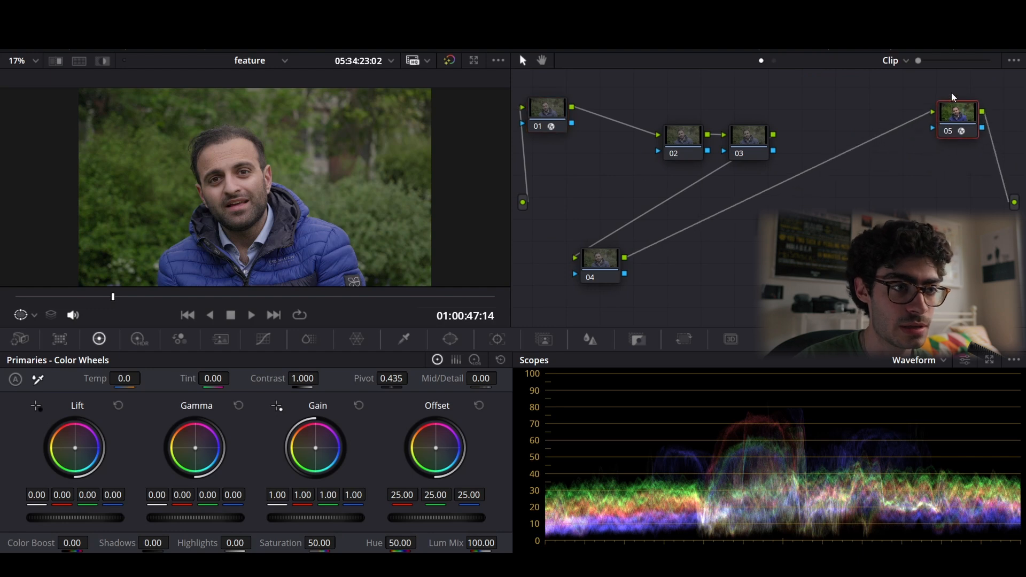
{"action": "left_click", "coordinate": [932, 44]}
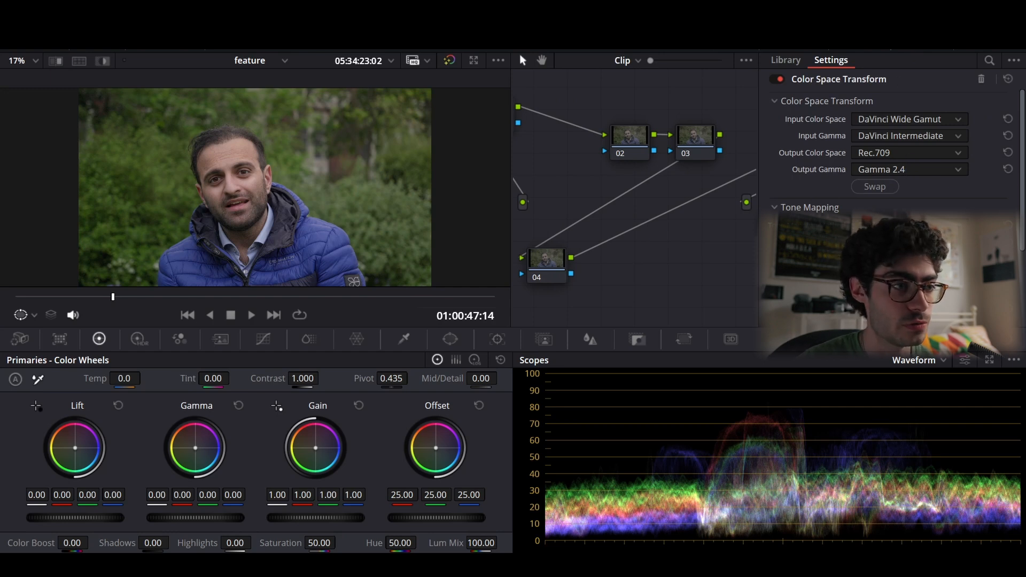
{"action": "left_click", "coordinate": [932, 45]}
Nudge node 02 closer to node 01, then label node 02 "Cont" and node 03 "Bal"
{"action": "left_click", "coordinate": [676, 142]}
{"action": "left_click_drag", "start_coordinate": [674, 142], "coordinate": [667, 137]}
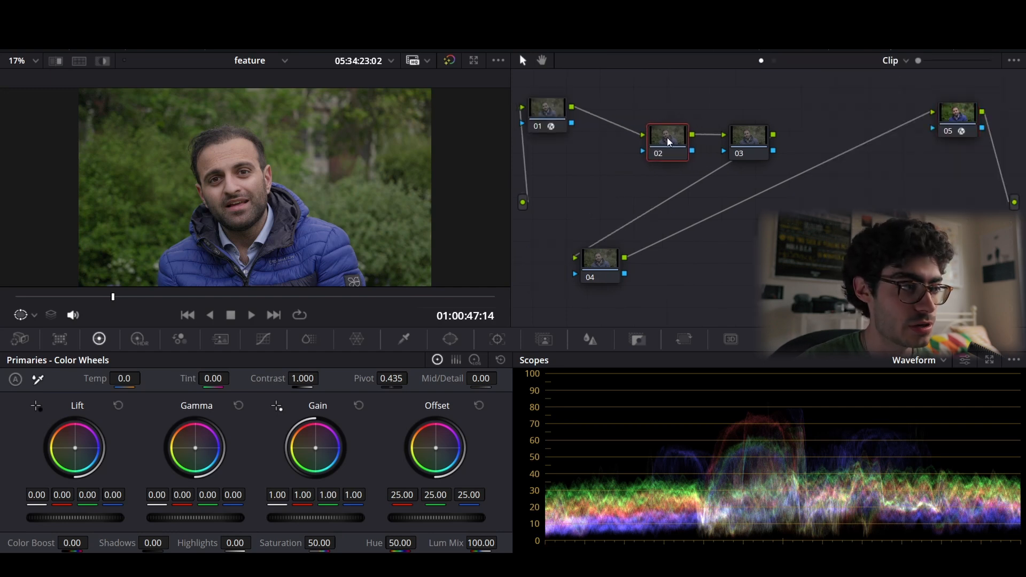
{"action": "right_click", "coordinate": [663, 140]}
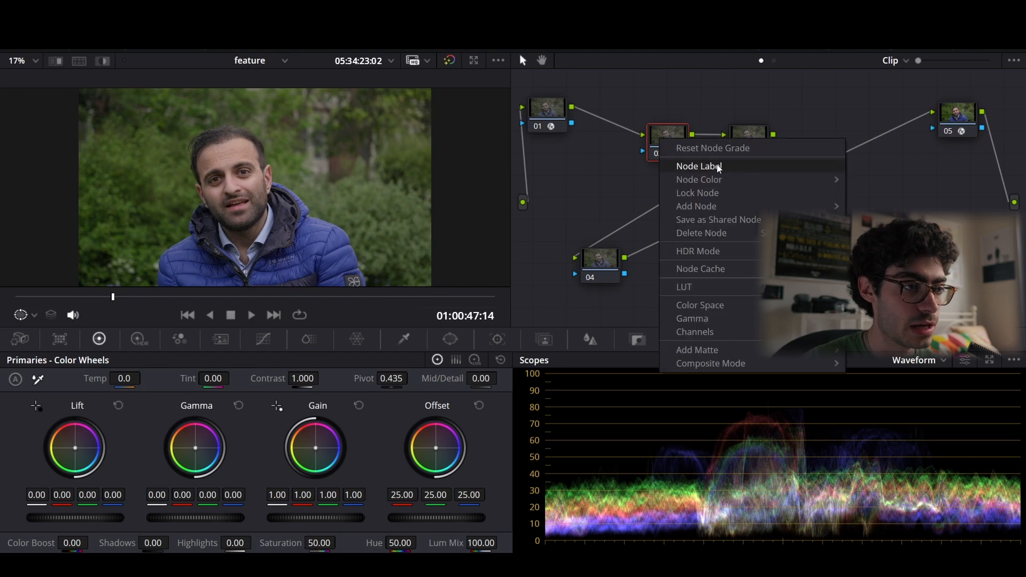
{"action": "left_click", "coordinate": [730, 162]}
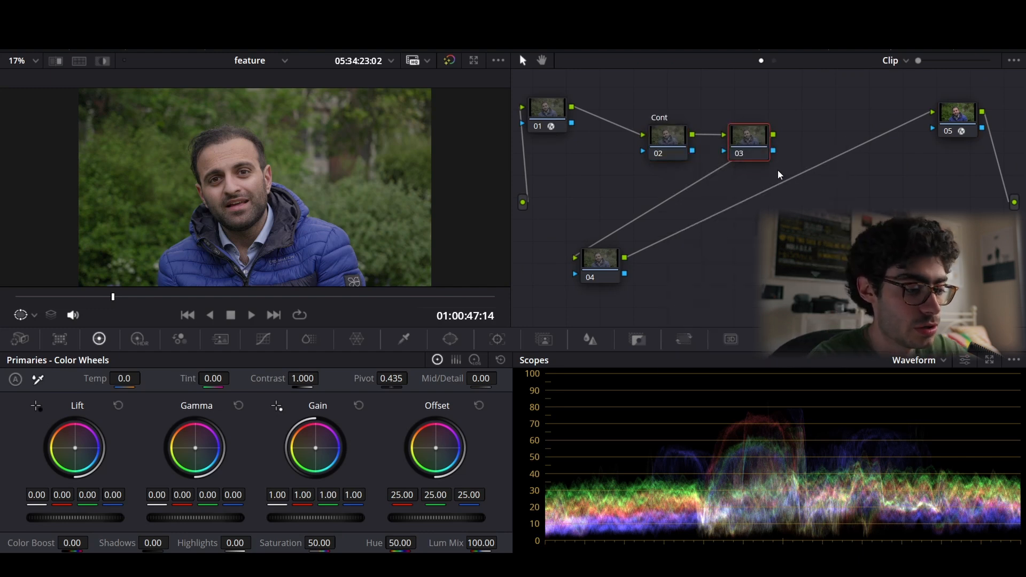
{"action": "type", "text": "Bal"}
{"action": "left_click", "coordinate": [599, 261]}
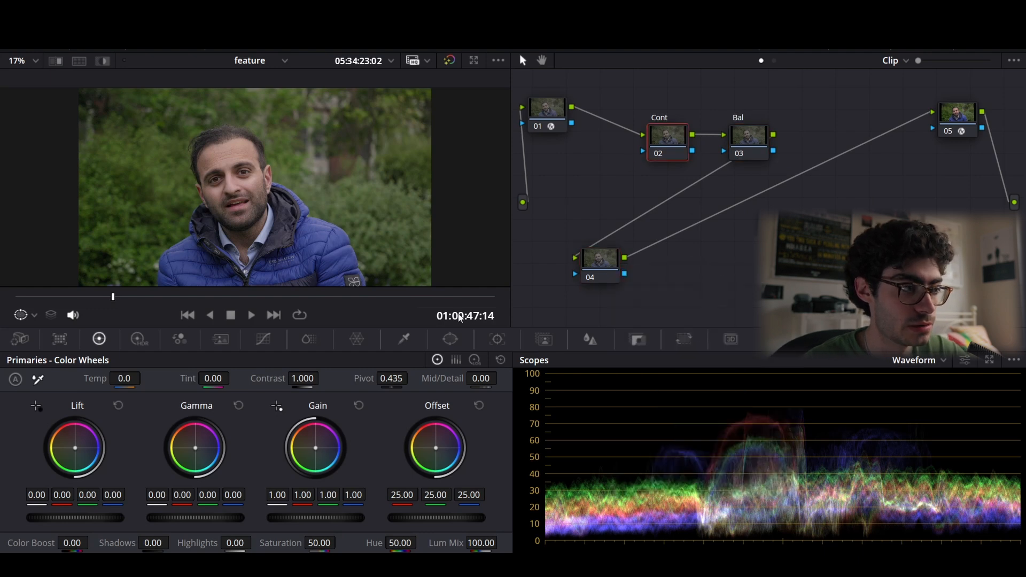
Sample the man's face to add a control point to the Cont node's custom curve and pull that point slightly lower
{"action": "left_click", "coordinate": [263, 338]}
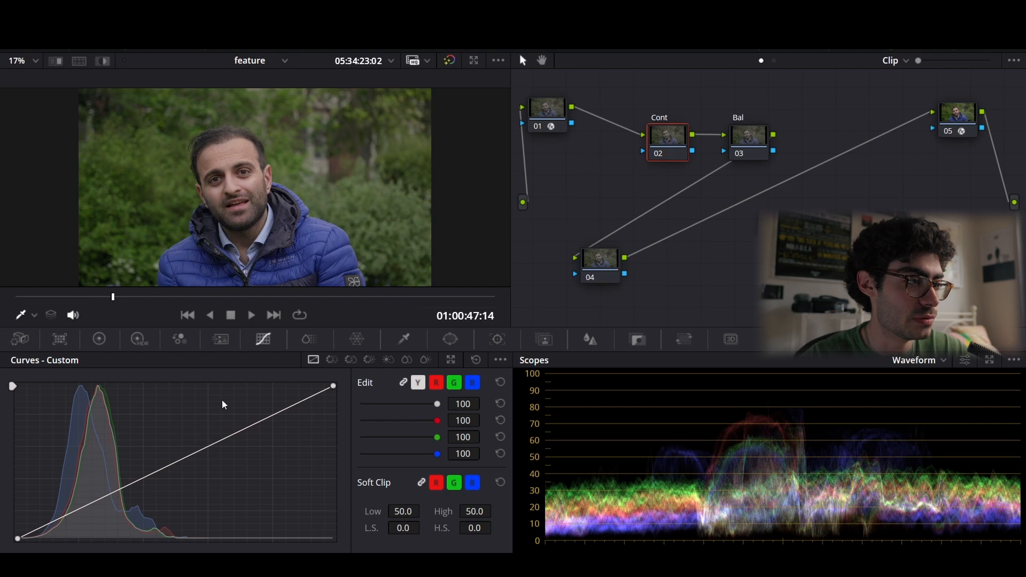
{"action": "left_click", "coordinate": [248, 179]}
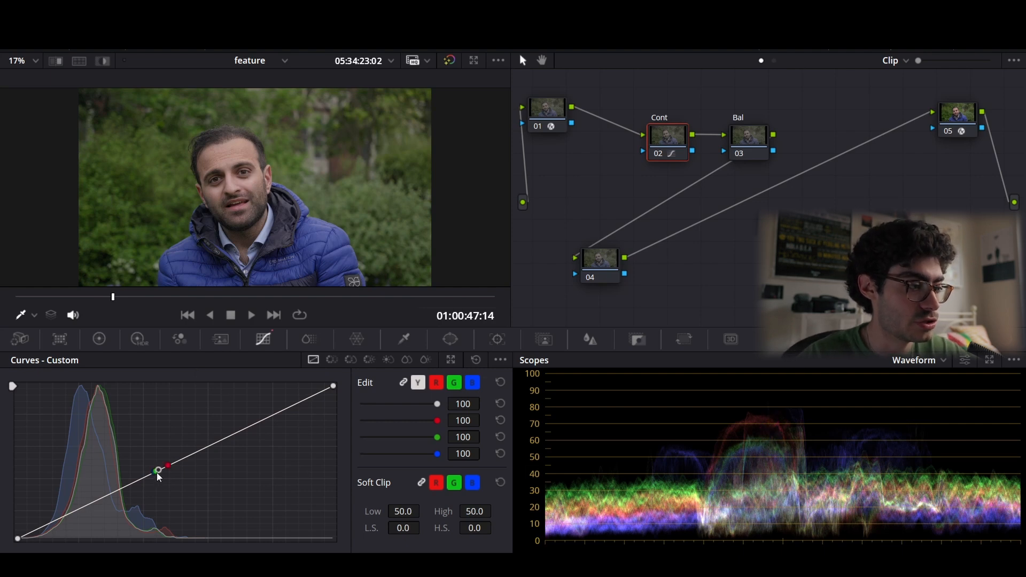
{"action": "left_click_drag", "start_coordinate": [158, 470], "coordinate": [154, 476]}
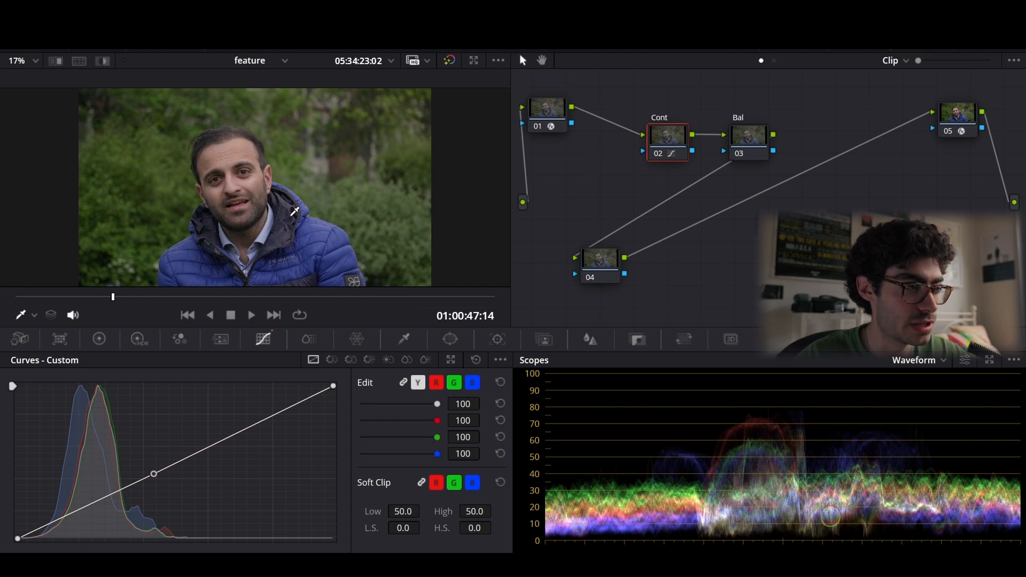
{"action": "left_click_drag", "start_coordinate": [154, 476], "coordinate": [147, 478]}
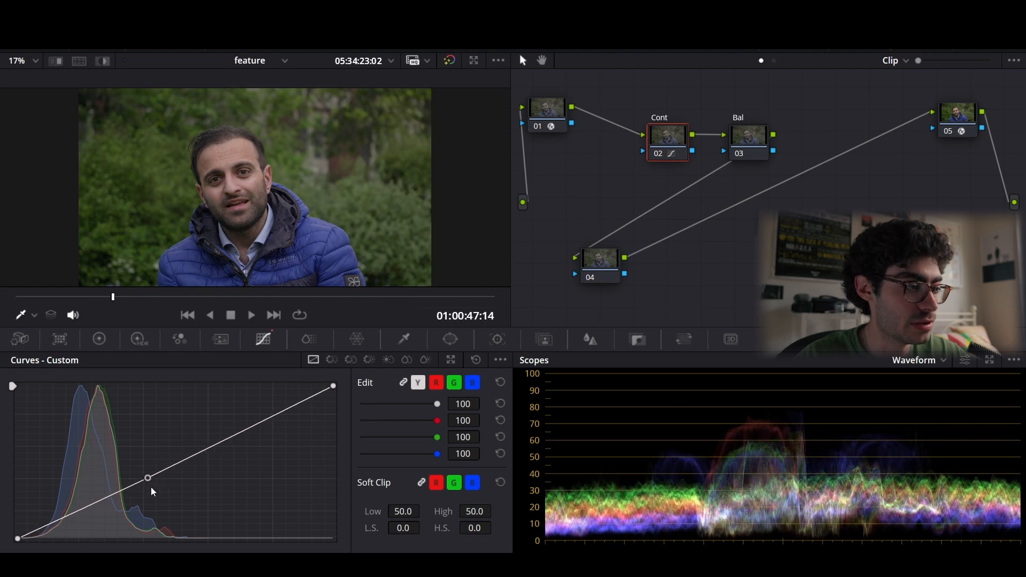
Shape the Cont node's curve for contrast by lowering the shadows, pulling down the white point and adding a highlight roll-off point
{"action": "left_click_drag", "start_coordinate": [56, 519], "coordinate": [74, 553]}
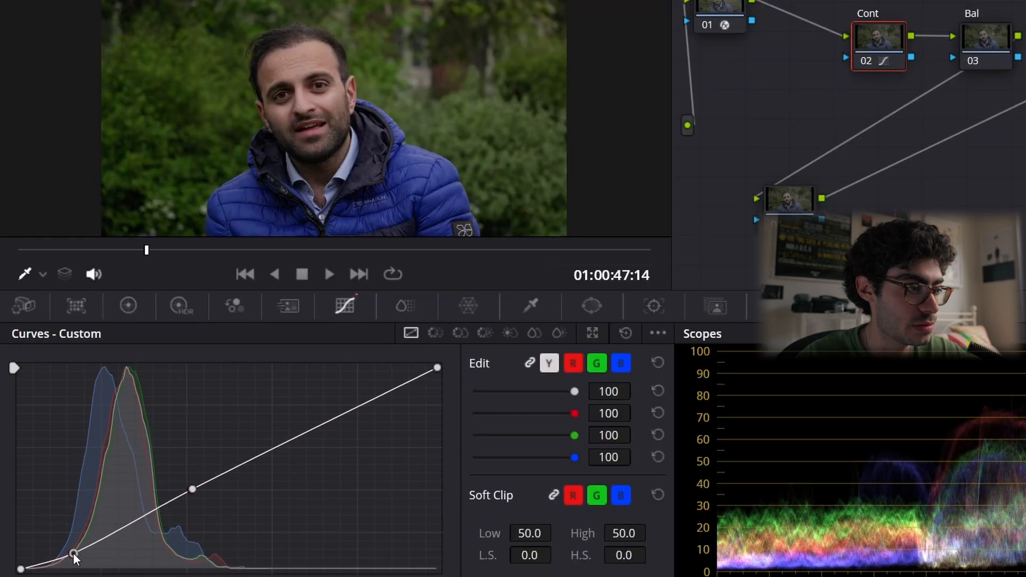
{"action": "left_click_drag", "start_coordinate": [434, 370], "coordinate": [322, 418]}
{"action": "left_click", "coordinate": [384, 417]}
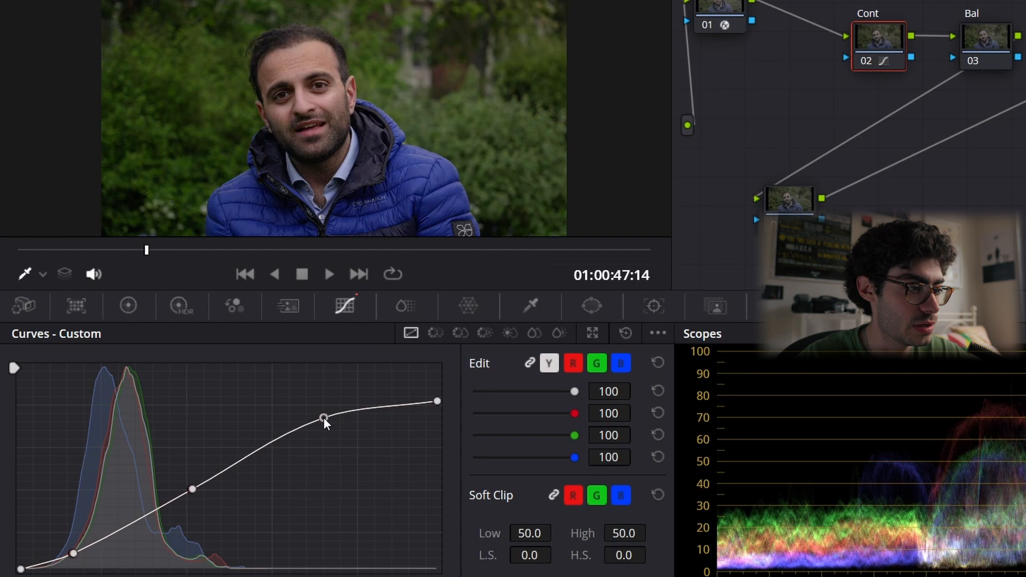
Compare the image with and without the Cont node's curve by disabling and re-enabling the node
{"action": "left_click", "coordinate": [865, 63]}
{"action": "left_click", "coordinate": [865, 63]}
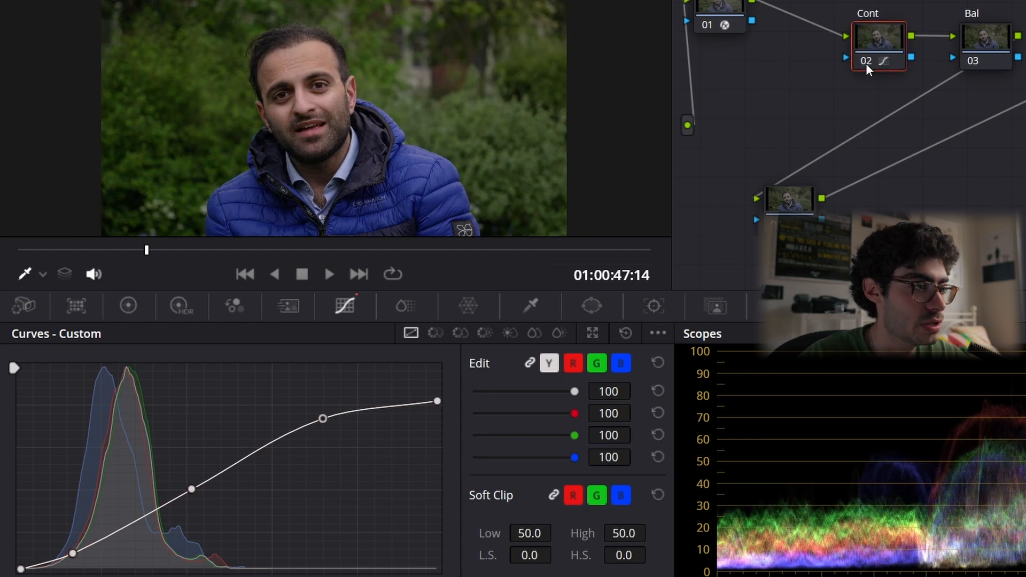
{"action": "left_click", "coordinate": [866, 63]}
{"action": "left_click", "coordinate": [866, 63]}
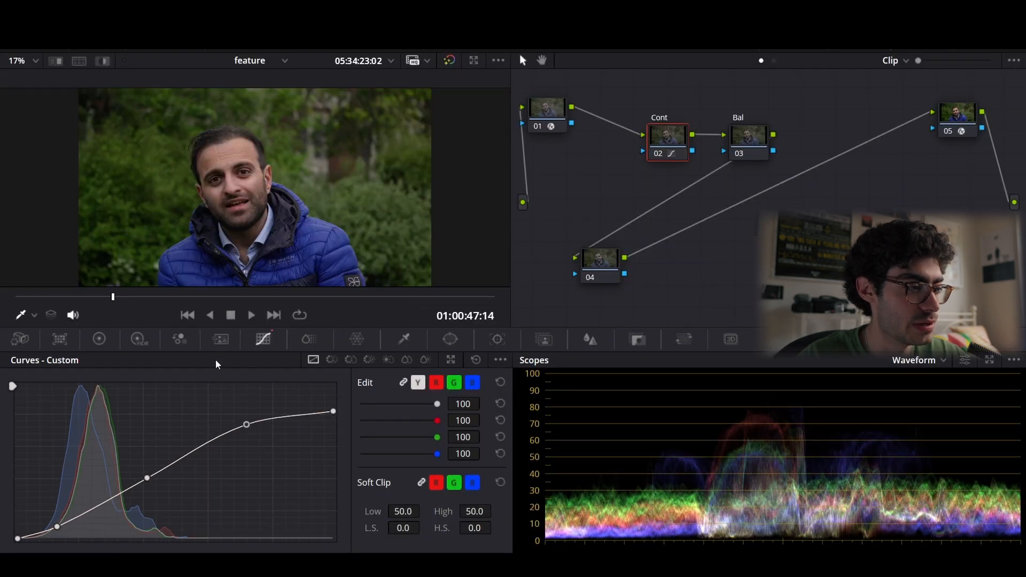
Try raising the Cont node's contrast to 1.114 in the primary color wheels
{"action": "left_click", "coordinate": [98, 338]}
{"action": "mouse_move", "coordinate": [302, 379]}
{"action": "left_mouse_down"}
{"action": "mouse_move", "coordinate": [338, 379]}
{"action": "mouse_move", "coordinate": [320, 378]}
{"action": "left_mouse_up"}
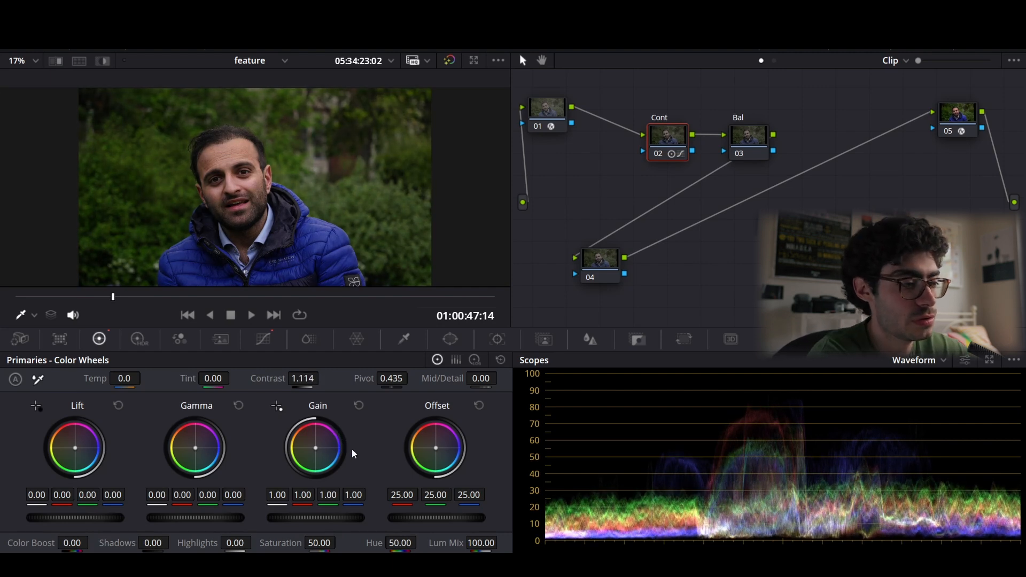
{"action": "key", "text": "ctrl+d"}
Switch the scope to Vectorscope and change the gamma setting of the Bal node
{"action": "left_click", "coordinate": [263, 339]}
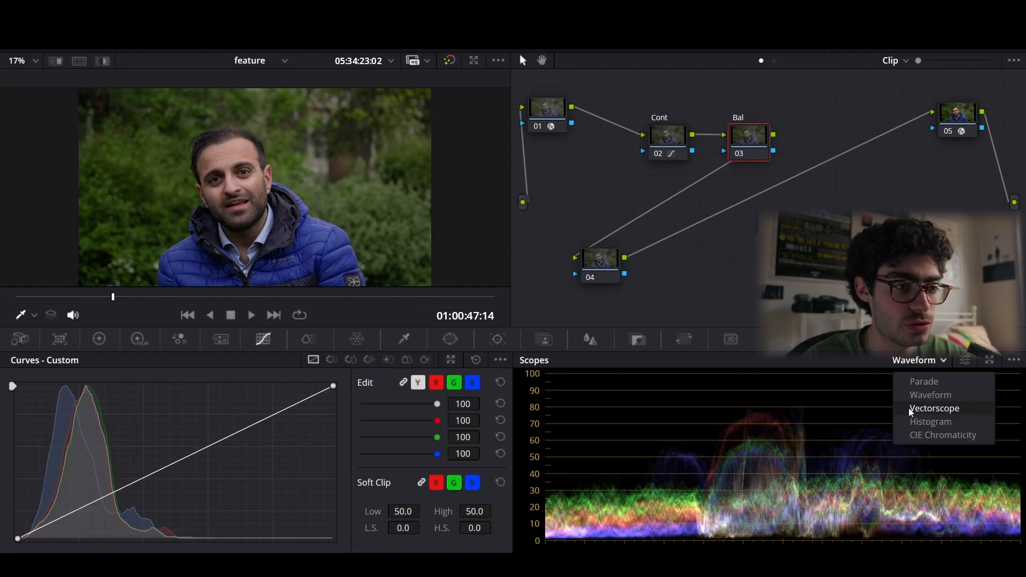
{"action": "left_click", "coordinate": [909, 409]}
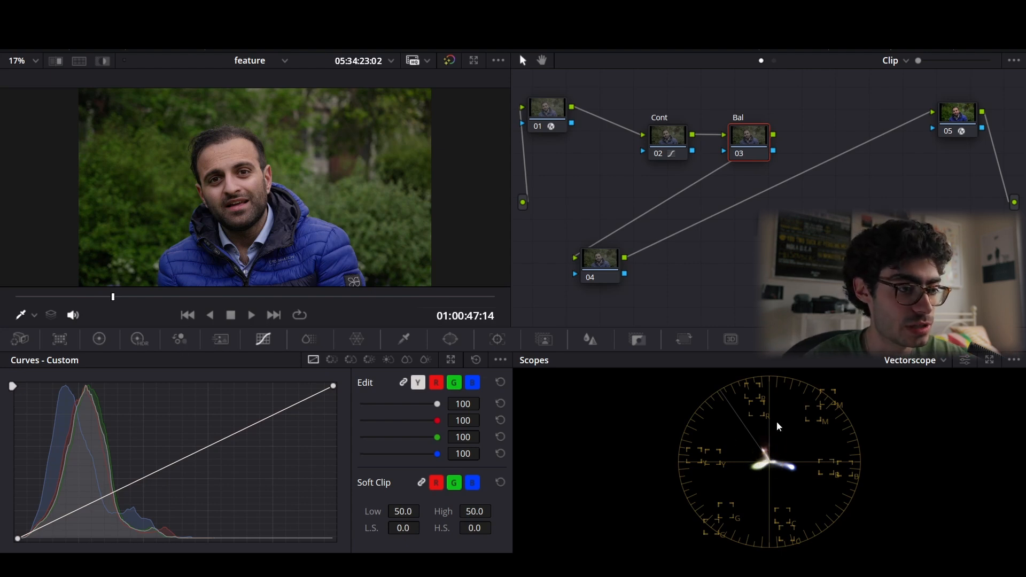
{"action": "right_click", "coordinate": [743, 141]}
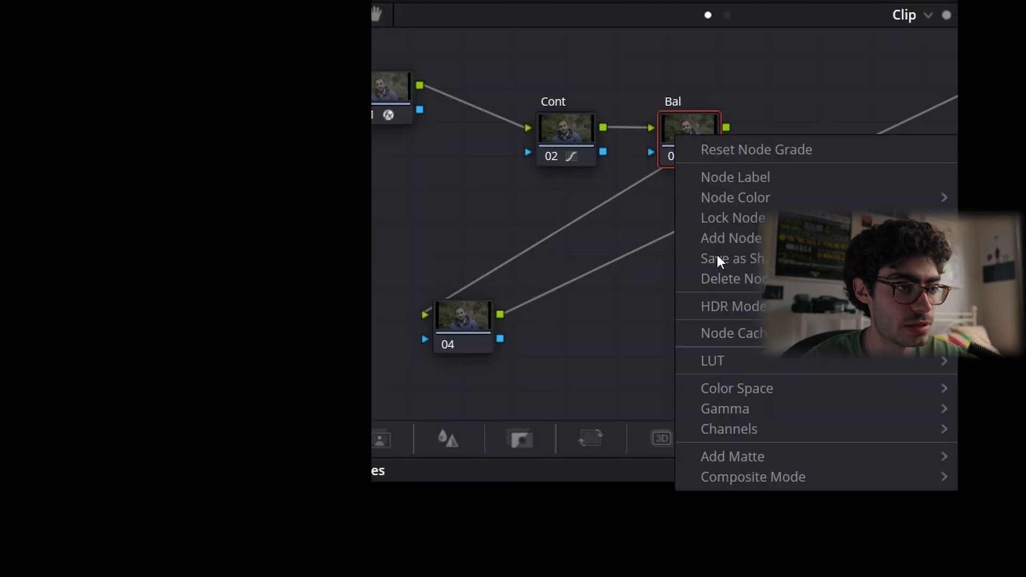
{"action": "mouse_move", "coordinate": [769, 319]}
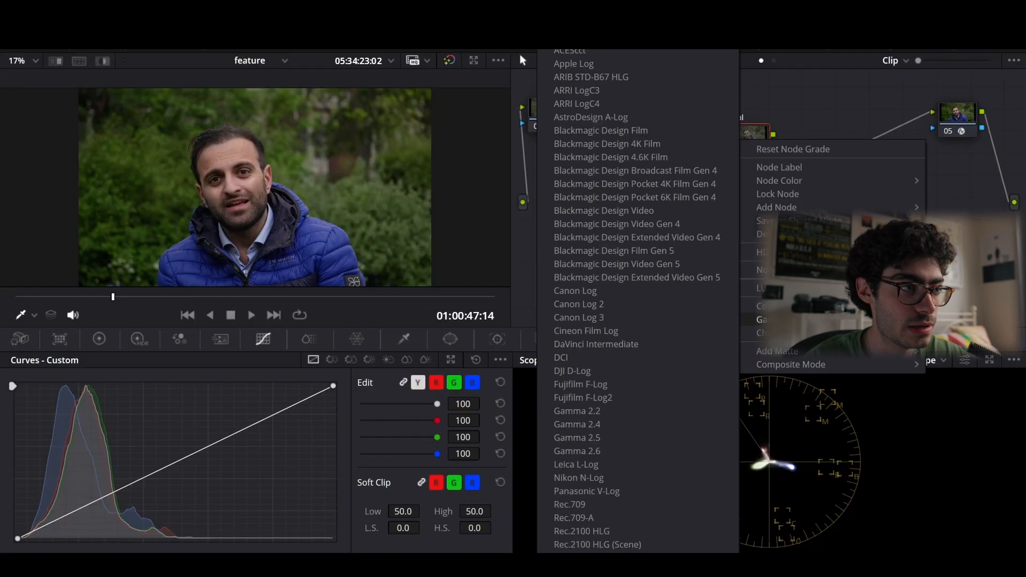
{"action": "left_click", "coordinate": [571, 24]}
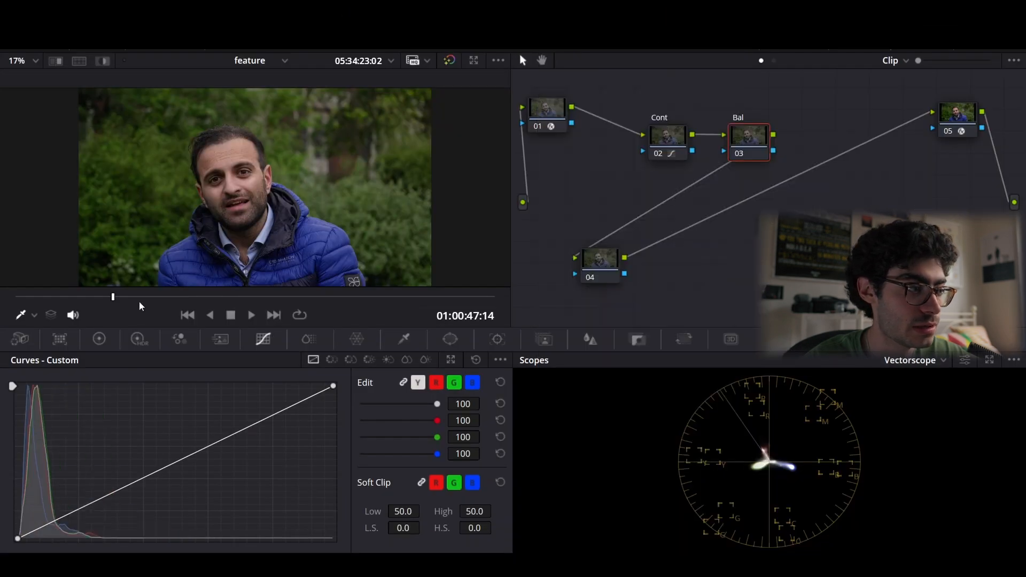
Set the Bal node's red and blue gain to 0.99 and compare the image with and without that node
{"action": "left_click", "coordinate": [117, 342]}
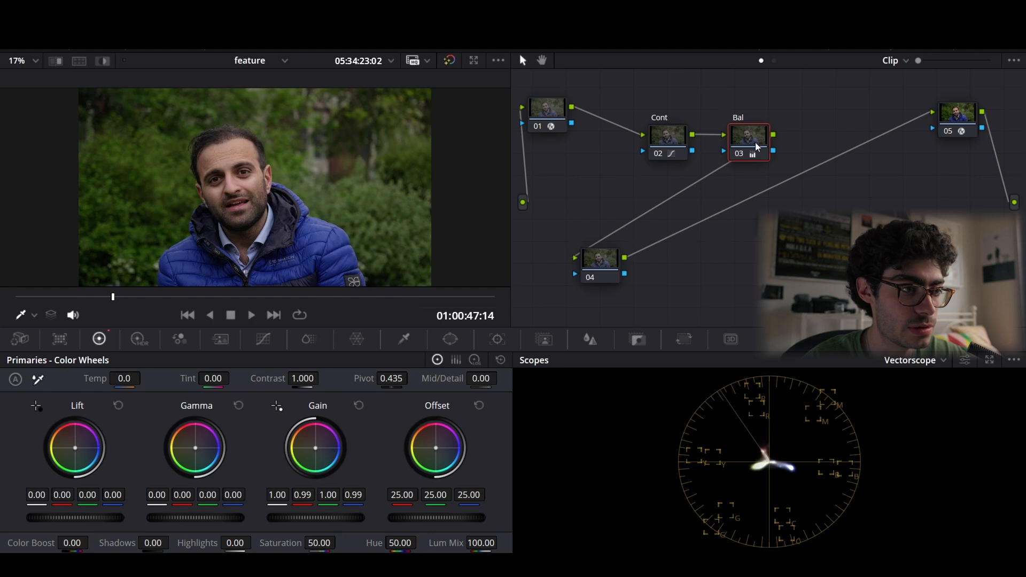
{"action": "left_click", "coordinate": [734, 153]}
{"action": "left_click", "coordinate": [734, 153]}
{"action": "left_click", "coordinate": [735, 154]}
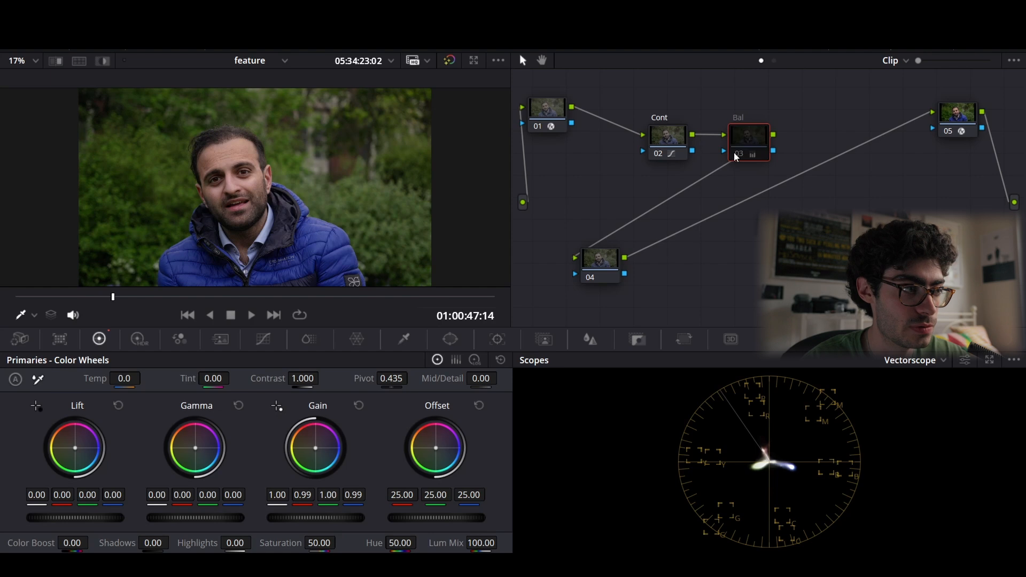
{"action": "left_click", "coordinate": [735, 154]}
Compare the face close up with and without the Bal node, then fit the whole frame in the viewer again
{"action": "scroll", "coordinate": [330, 209], "scroll_direction": "up", "scroll_amount": 6}
{"action": "scroll", "coordinate": [330, 210], "scroll_direction": "up", "scroll_amount": 4}
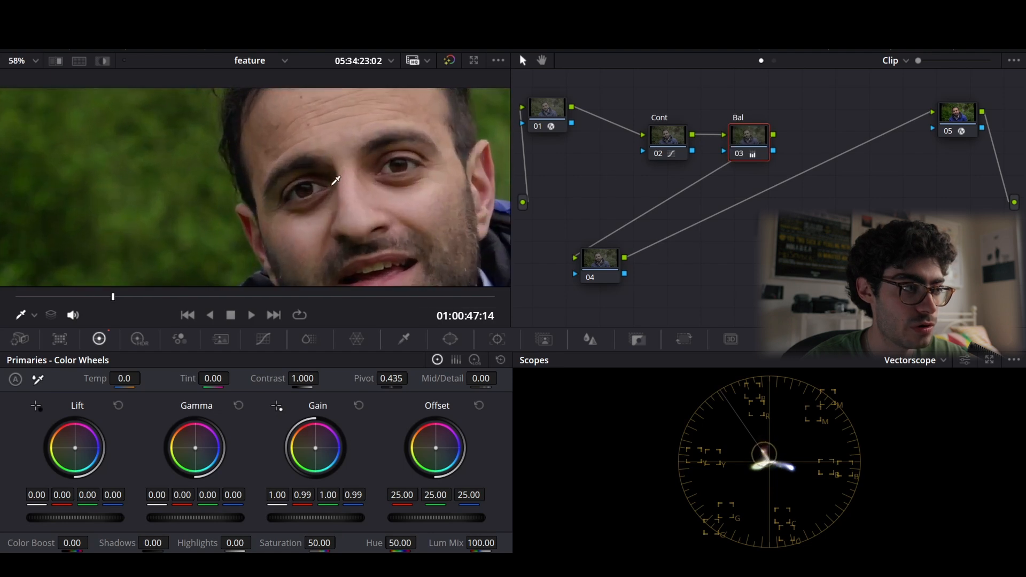
{"action": "left_click", "coordinate": [738, 153]}
{"action": "left_click", "coordinate": [738, 153]}
{"action": "left_click", "coordinate": [738, 153]}
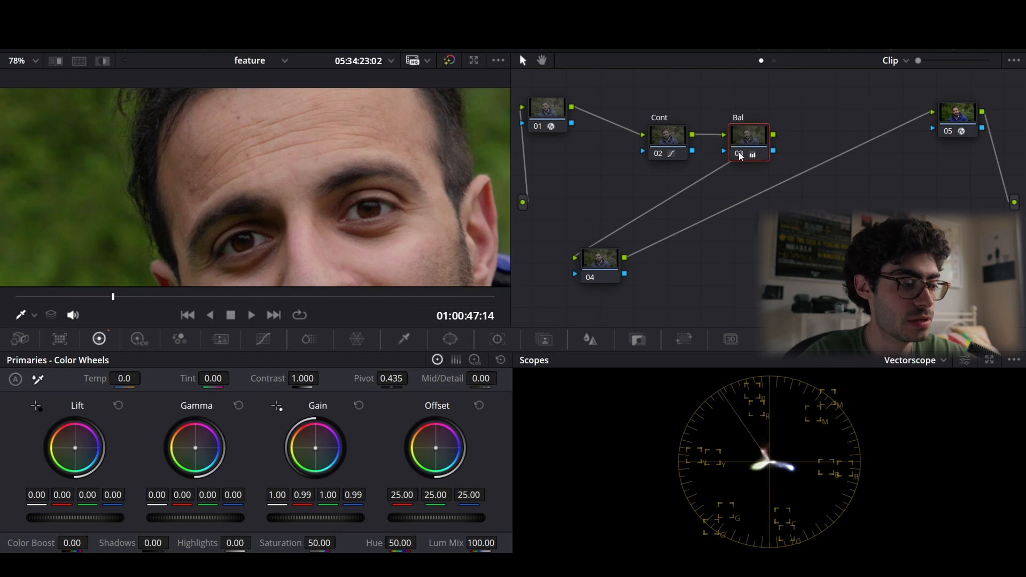
{"action": "key", "text": "shift+z"}
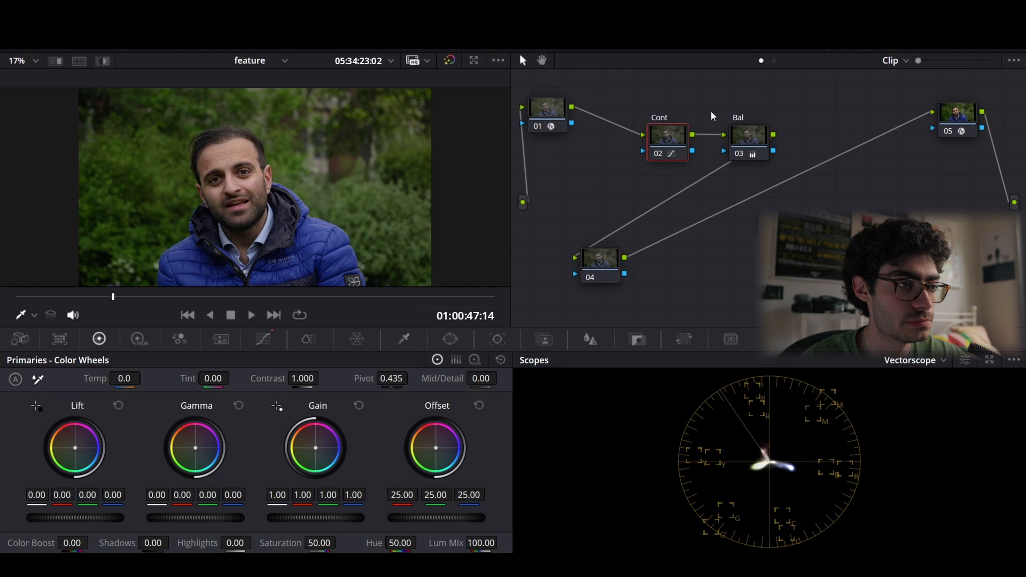
Disable and re-enable the Cont and Bal nodes together repeatedly to compare the image before and after both corrections
{"action": "key", "text": "ctrl+d"}
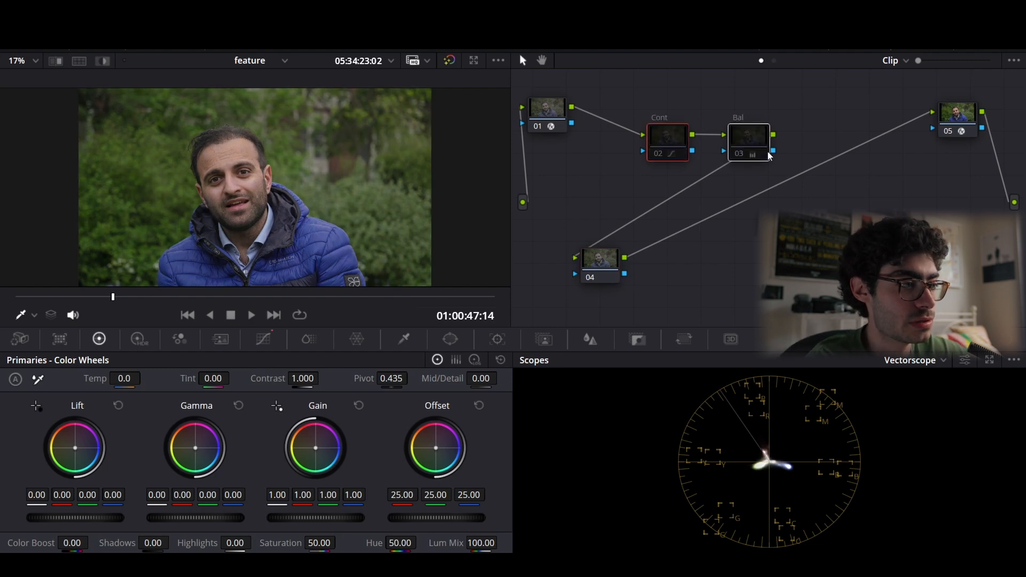
{"action": "key", "text": "ctrl+d"}
{"action": "key", "text": "ctrl+d"}
{"action": "key", "text": "ctrl+d"}
{"action": "key", "text": "ctrl+d"}
{"action": "key", "text": "ctrl+d"}
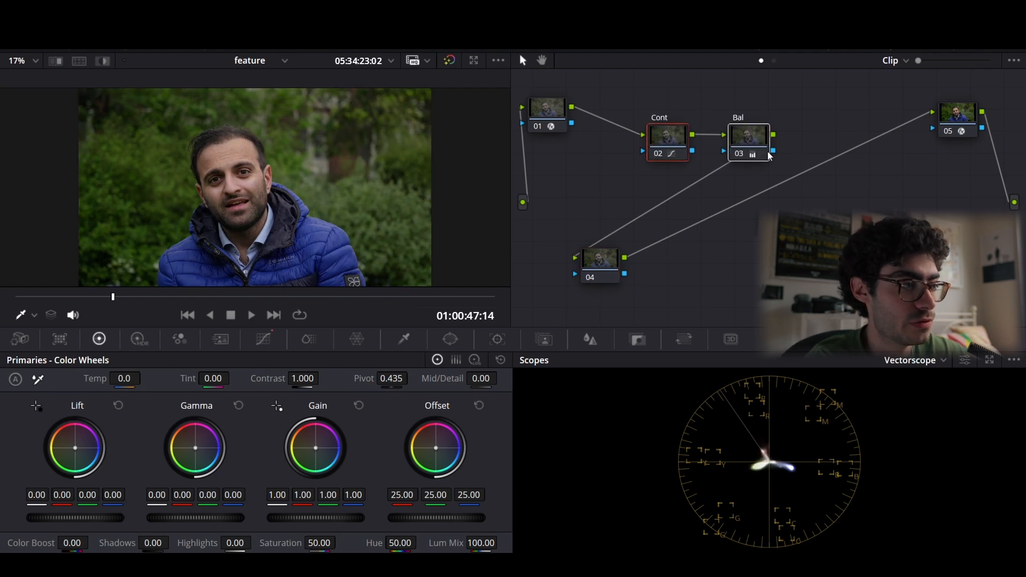
{"action": "key", "text": "ctrl+d"}
{"action": "key", "text": "ctrl+d"}
{"action": "key", "text": "ctrl+d"}
{"action": "key", "text": "ctrl+d"}
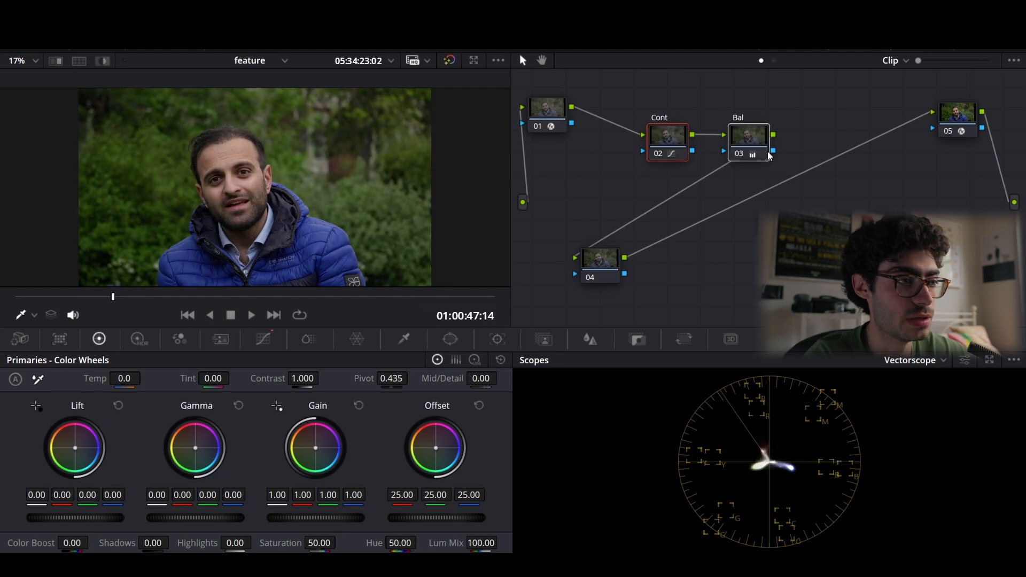
Toggle node 04 off and on, show its Hue Vs Hue curve, and switch the scope to Waveform
{"action": "left_click", "coordinate": [613, 252]}
{"action": "key", "text": "ctrl+d"}
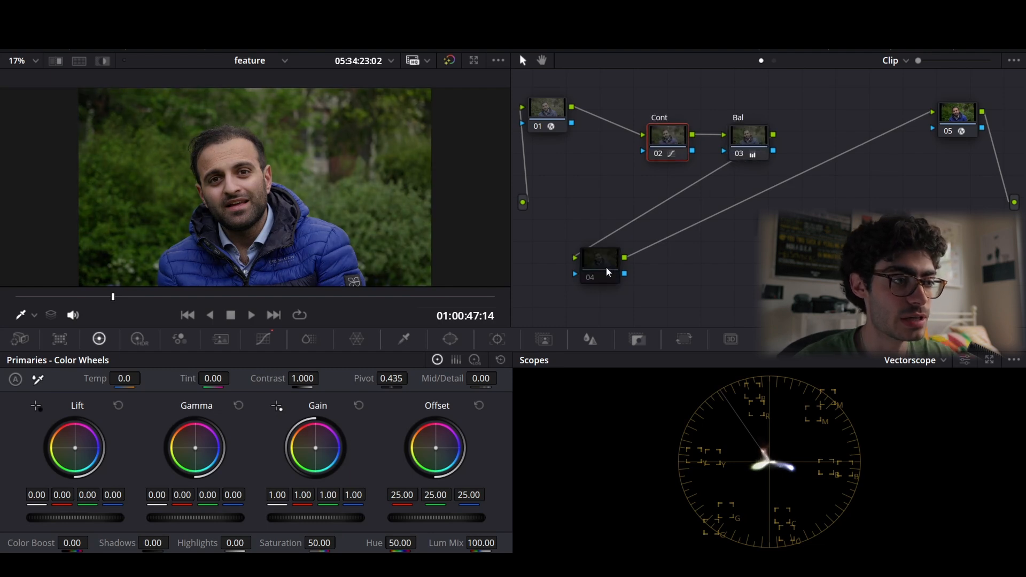
{"action": "key", "text": "ctrl+d"}
{"action": "left_click", "coordinate": [260, 346]}
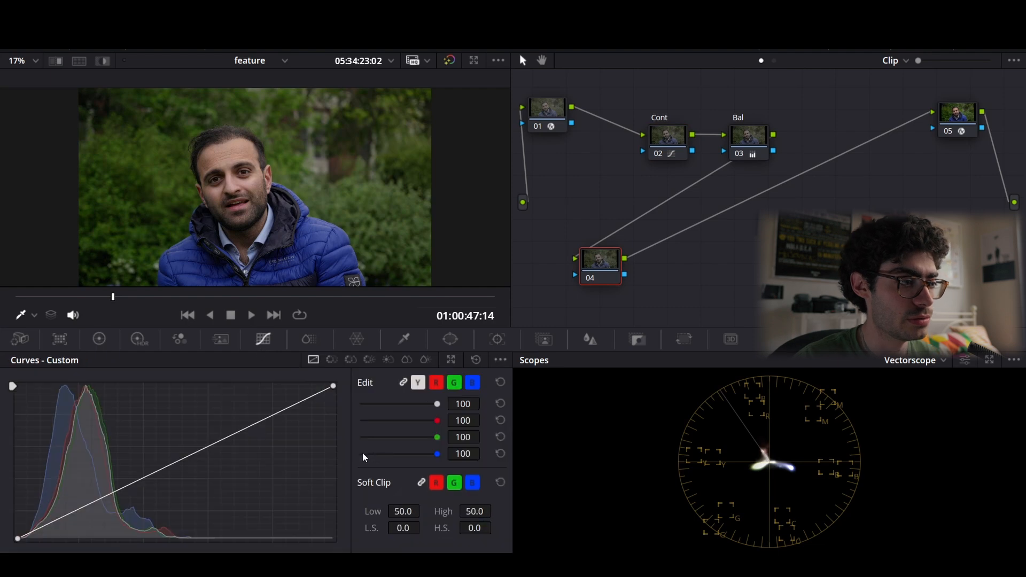
{"action": "left_click", "coordinate": [331, 359]}
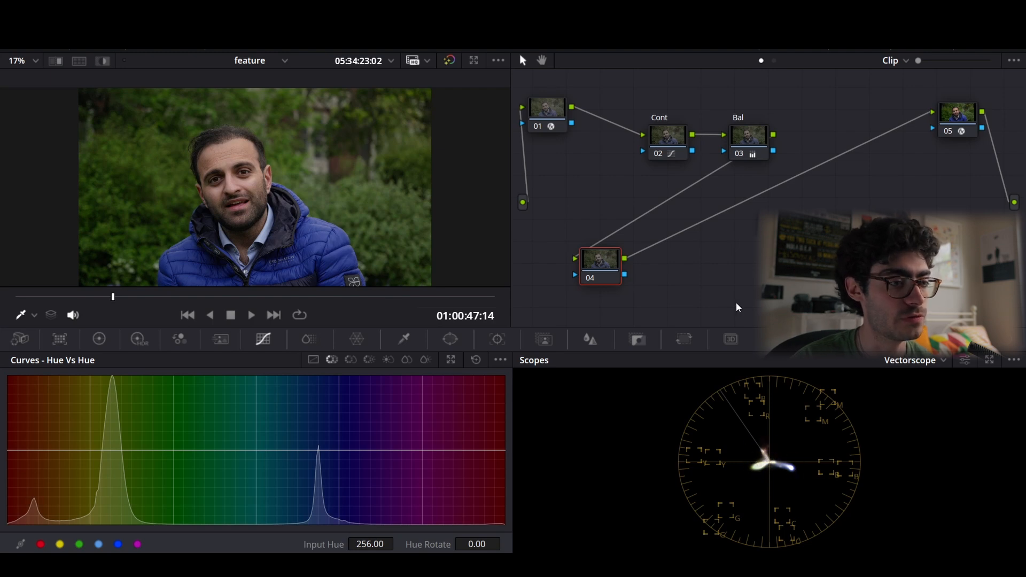
{"action": "left_click", "coordinate": [910, 360]}
{"action": "left_click", "coordinate": [927, 398]}
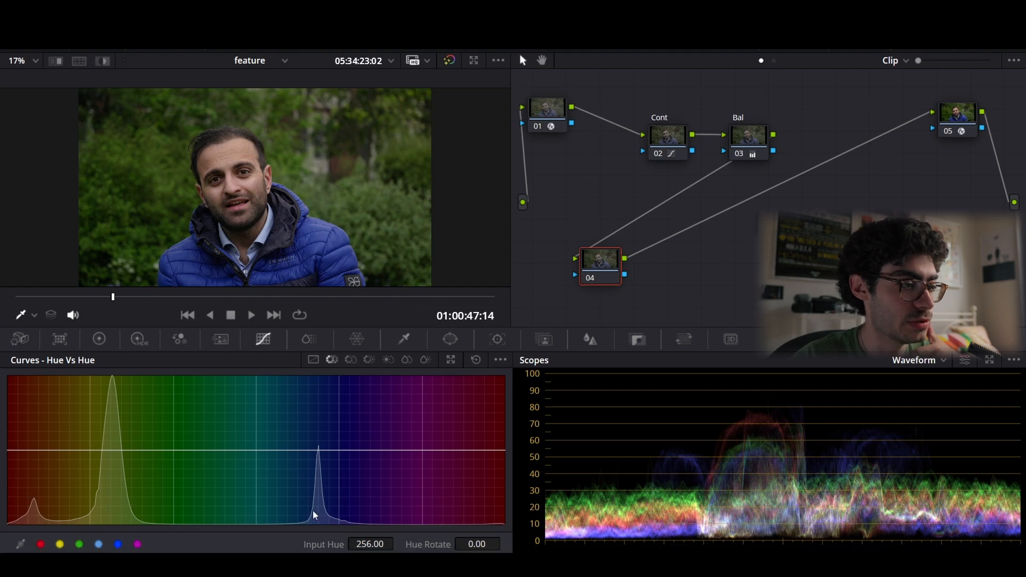
Boost the foliage's saturation on node 04's Hue Vs Sat curve to 1.37 at input hue 334.55, widening the range toward orange
{"action": "left_click", "coordinate": [332, 360]}
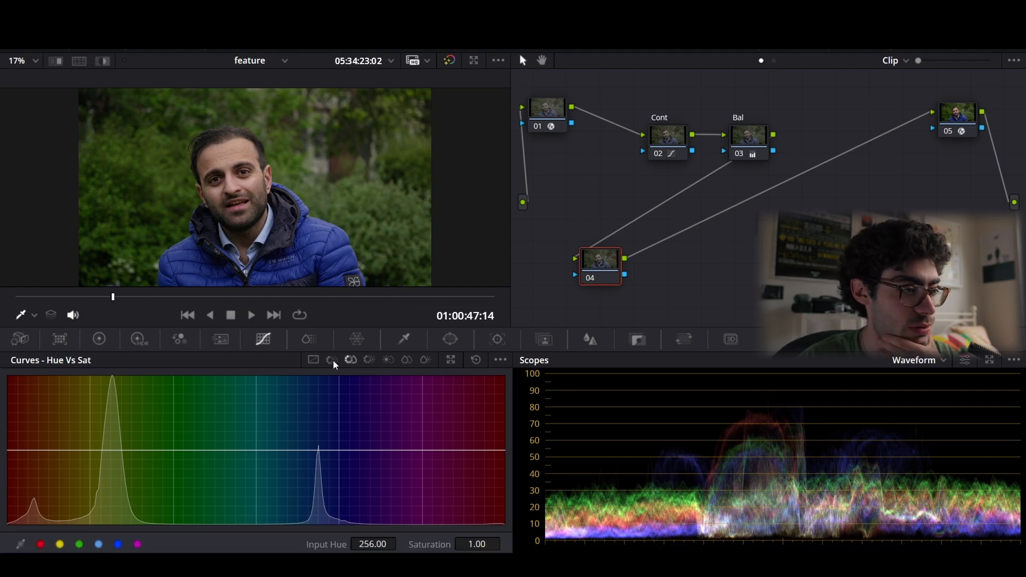
{"action": "left_click", "coordinate": [347, 360]}
{"action": "left_click", "coordinate": [333, 360]}
{"action": "left_click", "coordinate": [332, 360]}
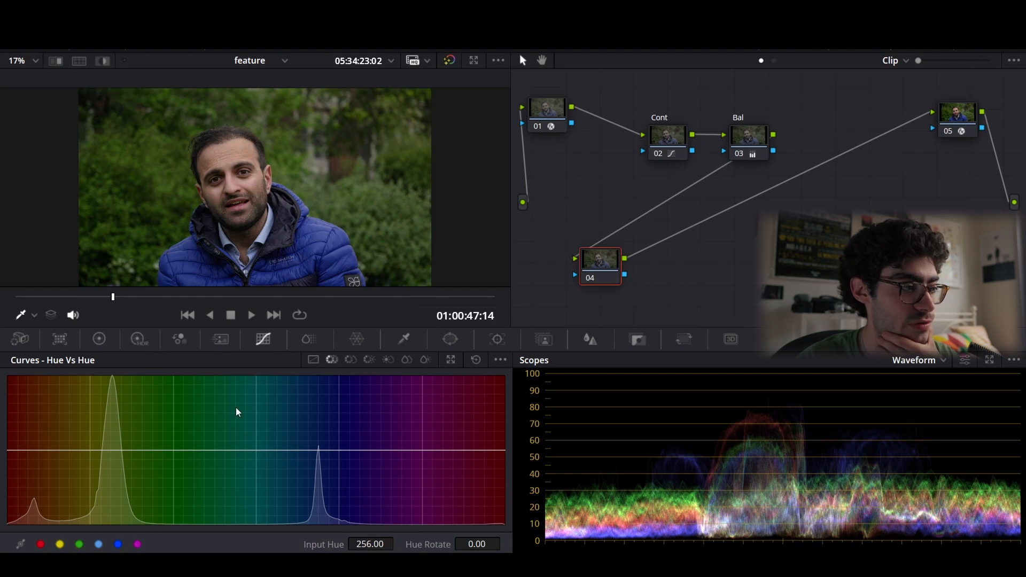
{"action": "left_click", "coordinate": [351, 360]}
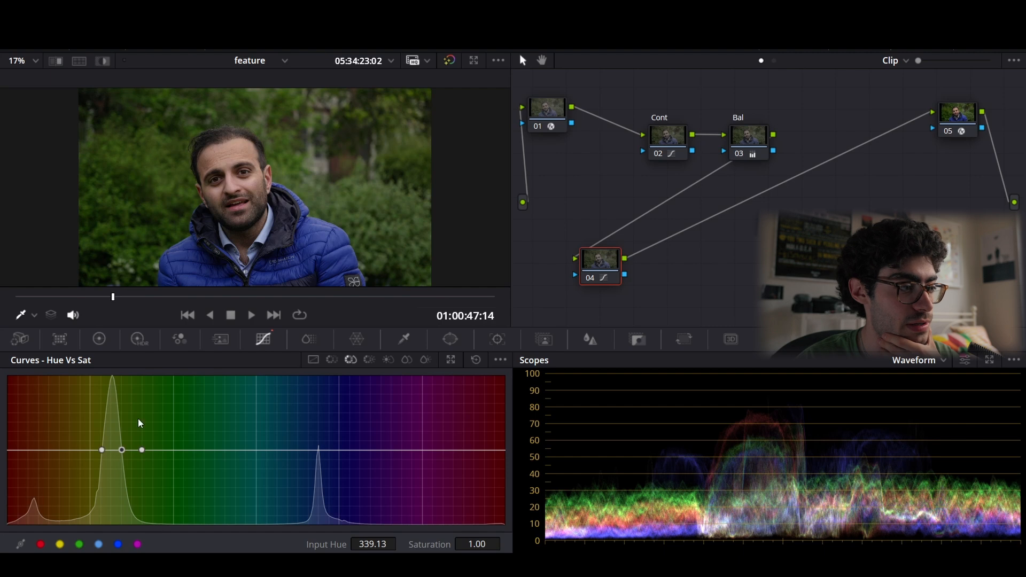
{"action": "left_click_drag", "start_coordinate": [104, 451], "coordinate": [73, 451]}
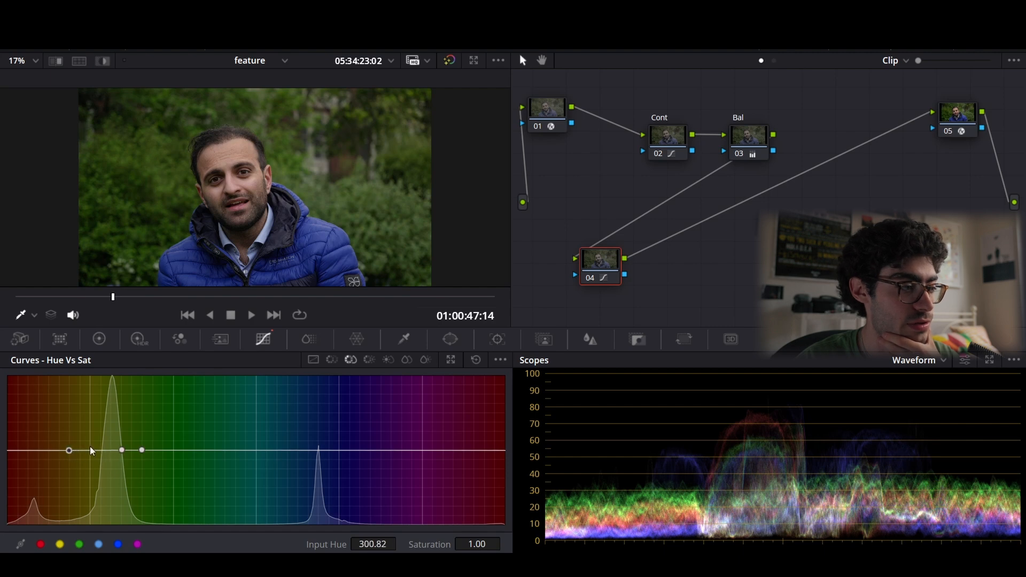
{"action": "left_click_drag", "start_coordinate": [123, 451], "coordinate": [115, 423]}
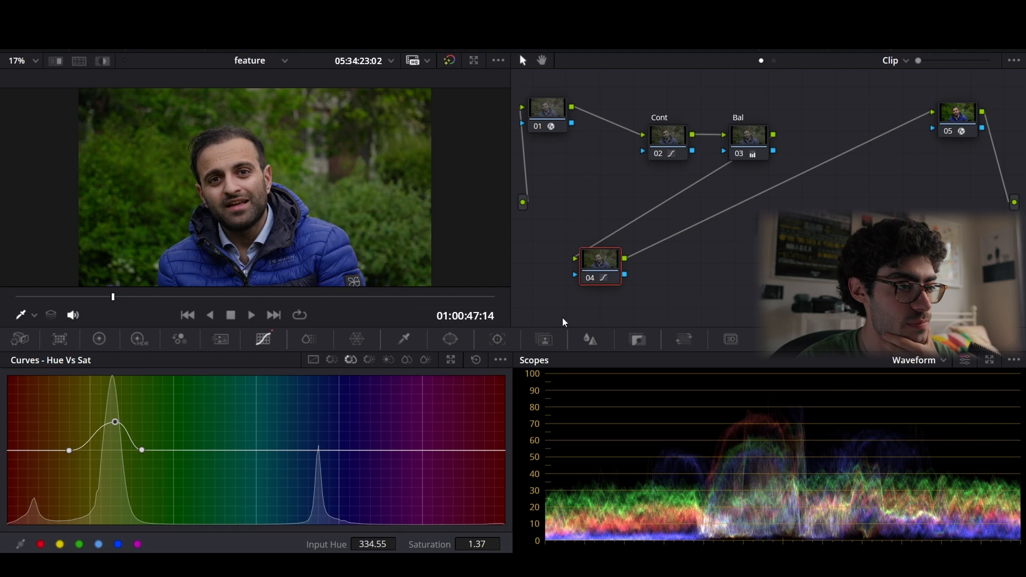
Label node 04 "curves"
{"action": "right_click", "coordinate": [601, 271]}
{"action": "left_click", "coordinate": [659, 291]}
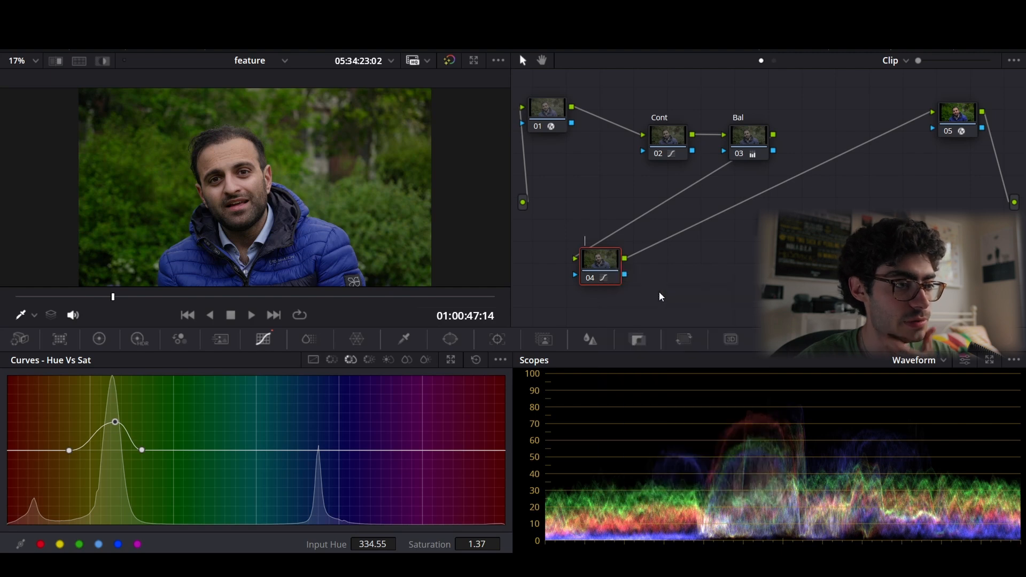
{"action": "type", "text": "curves"}
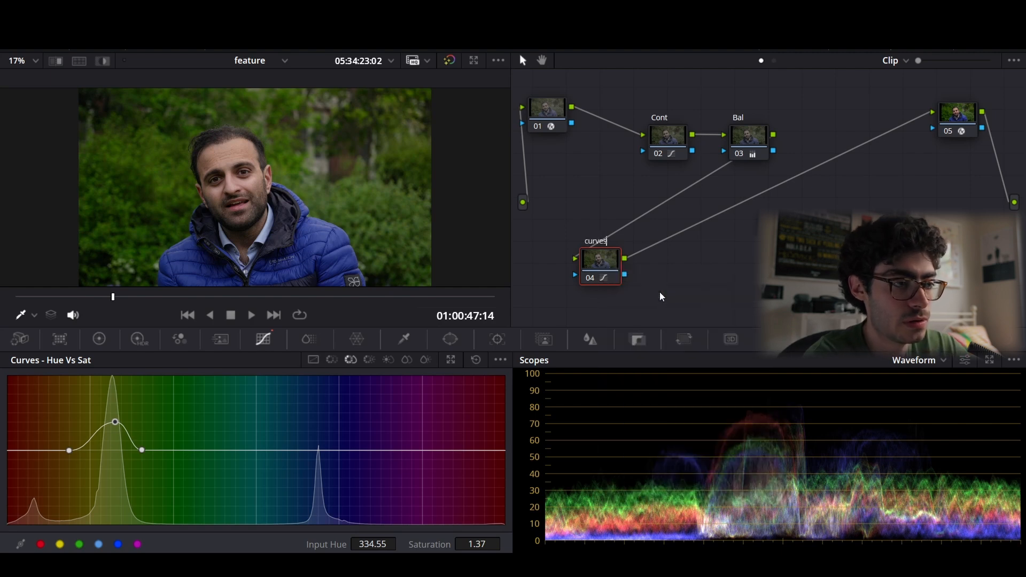
{"action": "key", "text": "Return"}
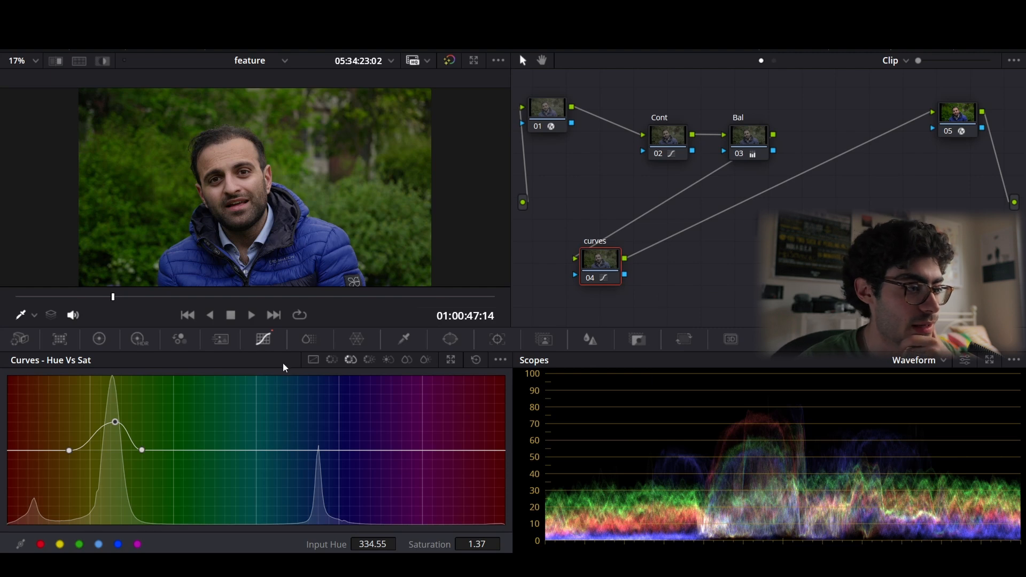
Shift the jacket's blue toward teal on the Hue Vs Hue curve, with a Hue Rotate of 34.40 at input hue 135.52
{"action": "left_click", "coordinate": [332, 360]}
{"action": "left_click", "coordinate": [99, 543]}
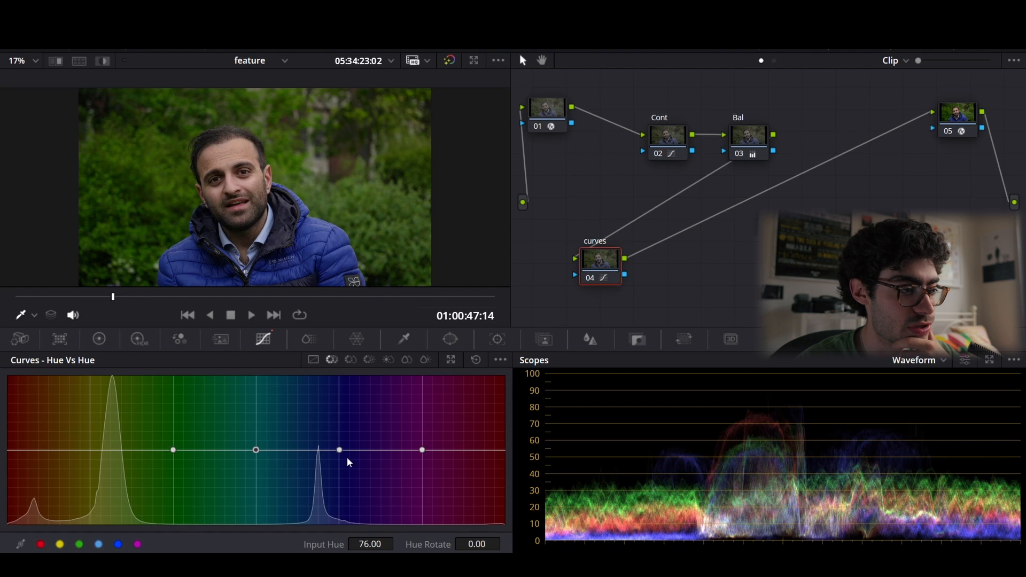
{"action": "mouse_move", "coordinate": [338, 452]}
{"action": "left_mouse_down"}
{"action": "mouse_move", "coordinate": [342, 437]}
{"action": "mouse_move", "coordinate": [342, 454]}
{"action": "left_mouse_up"}
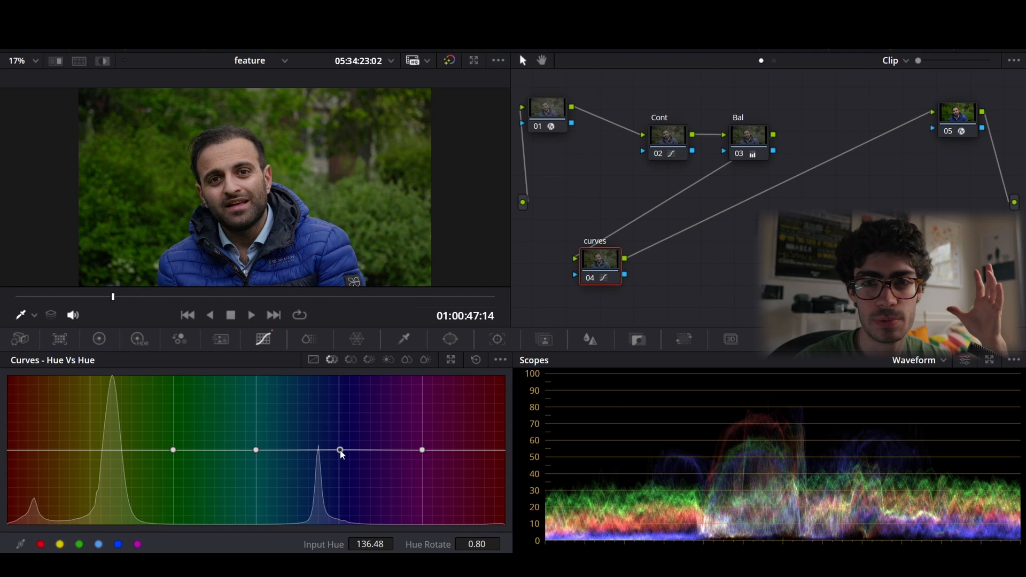
{"action": "left_click_drag", "start_coordinate": [339, 451], "coordinate": [341, 440]}
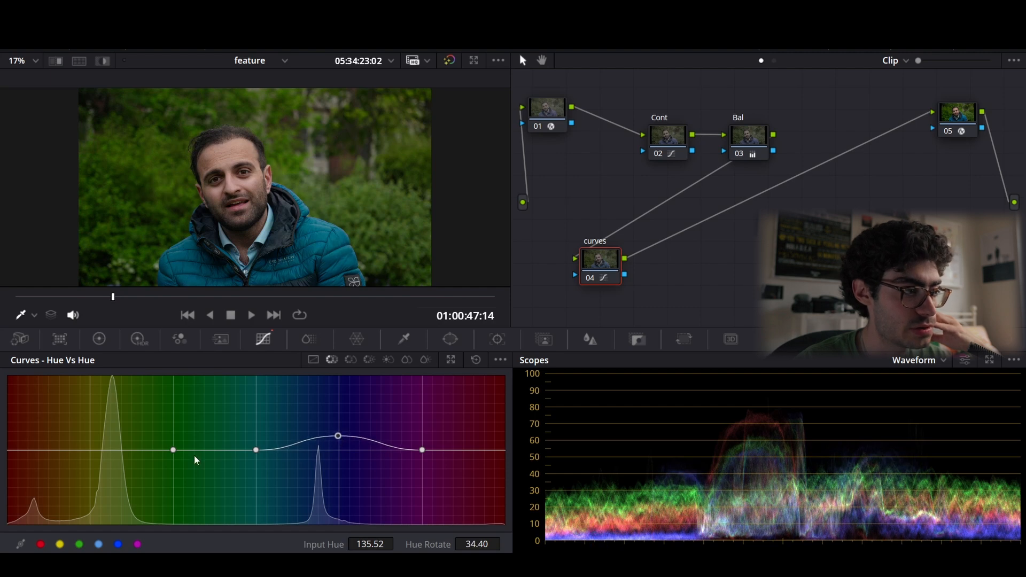
Sample the green foliage and try shifting it toward autumn yellow with a wide range on the Hue Vs Hue curve
{"action": "left_click_drag", "start_coordinate": [53, 450], "coordinate": [42, 451]}
{"action": "right_click", "coordinate": [41, 451]}
{"action": "left_click", "coordinate": [154, 240]}
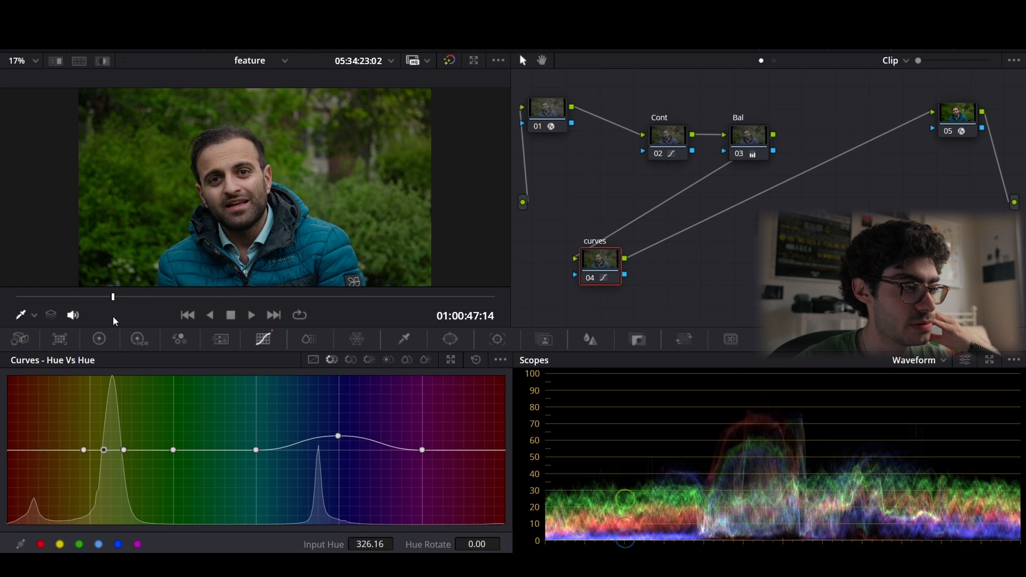
{"action": "left_click_drag", "start_coordinate": [123, 450], "coordinate": [30, 449]}
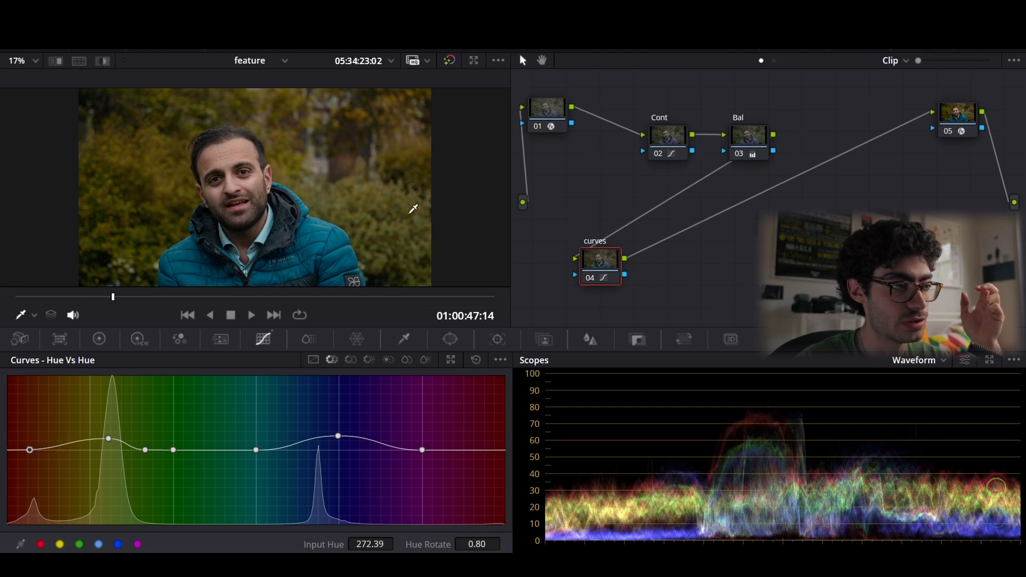
{"action": "left_click_drag", "start_coordinate": [173, 450], "coordinate": [216, 450]}
{"action": "left_click_drag", "start_coordinate": [145, 450], "coordinate": [180, 454]}
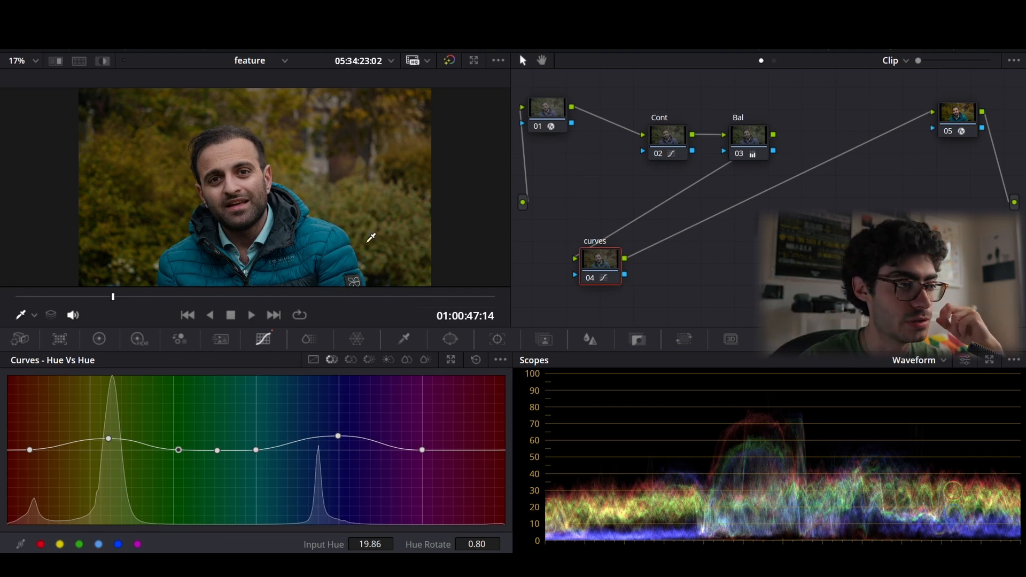
Narrow the foliage's Hue Vs Hue range, try a red shift with Hue Rotate 74.40 at input hue 329.25, and inspect the image up close
{"action": "mouse_move", "coordinate": [108, 438]}
{"action": "left_mouse_down"}
{"action": "mouse_move", "coordinate": [115, 396]}
{"action": "mouse_move", "coordinate": [157, 398]}
{"action": "mouse_move", "coordinate": [107, 393]}
{"action": "mouse_move", "coordinate": [107, 448]}
{"action": "left_mouse_up"}
{"action": "left_click_drag", "start_coordinate": [30, 449], "coordinate": [93, 449]}
{"action": "left_click_drag", "start_coordinate": [178, 450], "coordinate": [110, 416]}
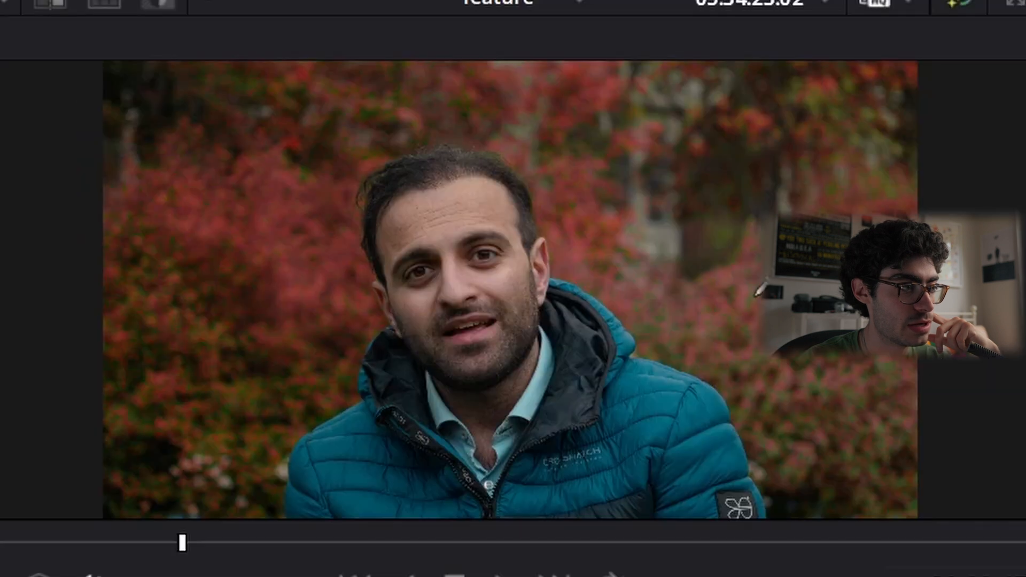
{"action": "scroll", "coordinate": [689, 222], "scroll_direction": "up", "scroll_amount": 3}
{"action": "scroll", "coordinate": [775, 364], "scroll_direction": "down", "scroll_amount": 2}
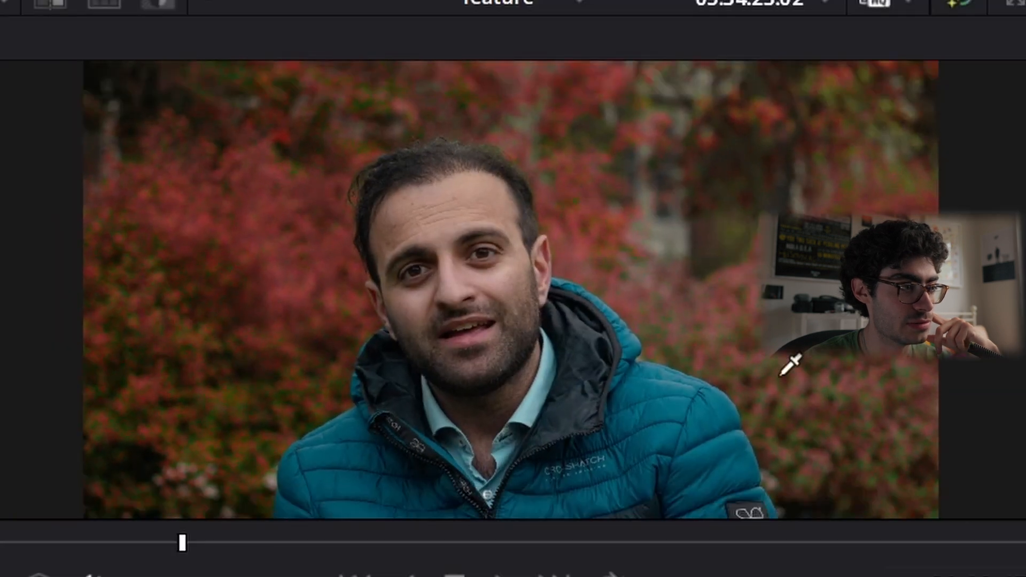
{"action": "scroll", "coordinate": [790, 367], "scroll_direction": "down", "scroll_amount": 1}
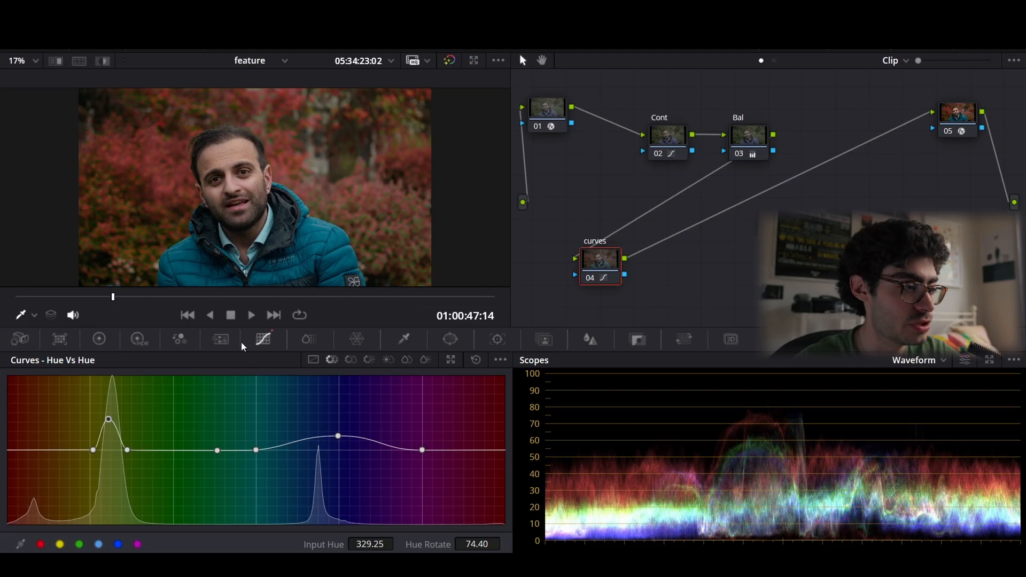
Remove the three foliage control points from the Hue Vs Hue curve
{"action": "right_click", "coordinate": [108, 419]}
{"action": "right_click", "coordinate": [126, 450]}
{"action": "right_click", "coordinate": [92, 449]}
Add a serial node after the curves node and label it "Sat"
{"action": "left_click", "coordinate": [590, 278]}
{"action": "left_click", "coordinate": [589, 277]}
{"action": "key", "text": "alt+s"}
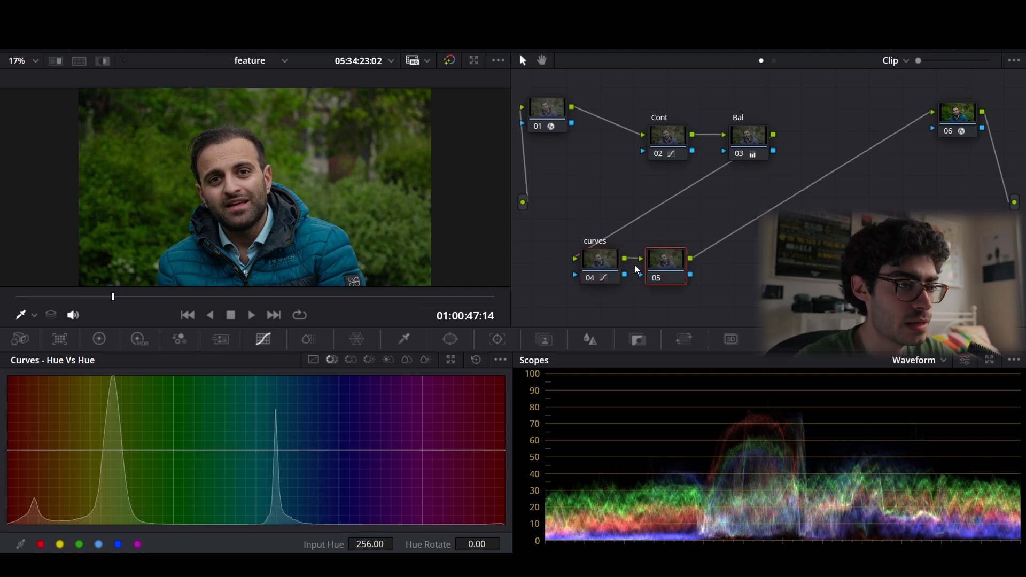
{"action": "right_click", "coordinate": [652, 272]}
{"action": "left_click", "coordinate": [706, 290]}
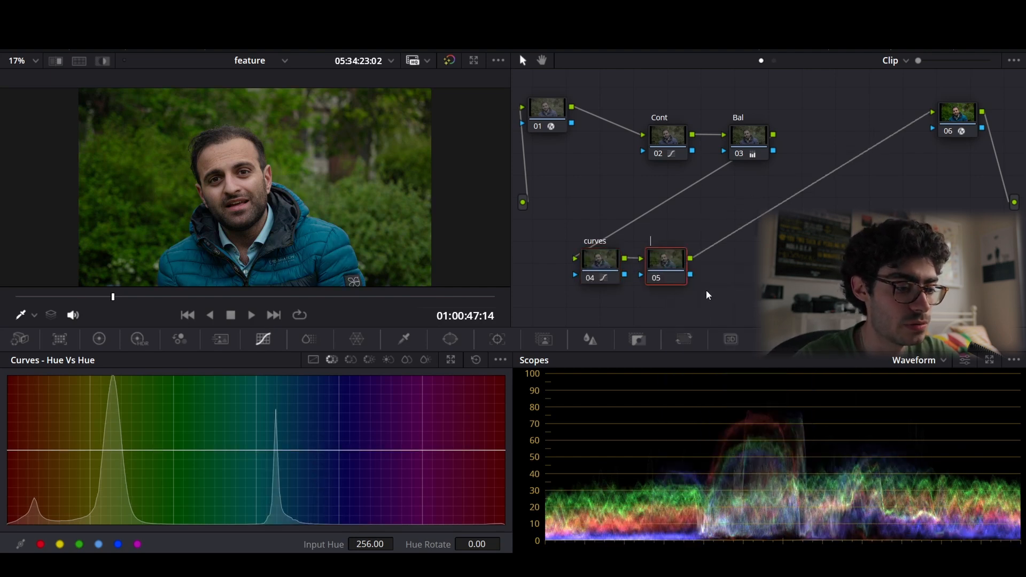
{"action": "type", "text": "Sat"}
{"action": "key", "text": "Return"}
In the Sat node's ColorSlice, set Green density to 1.00 and saturation to 1.30, and overall Den to 0.48
{"action": "left_click", "coordinate": [308, 339]}
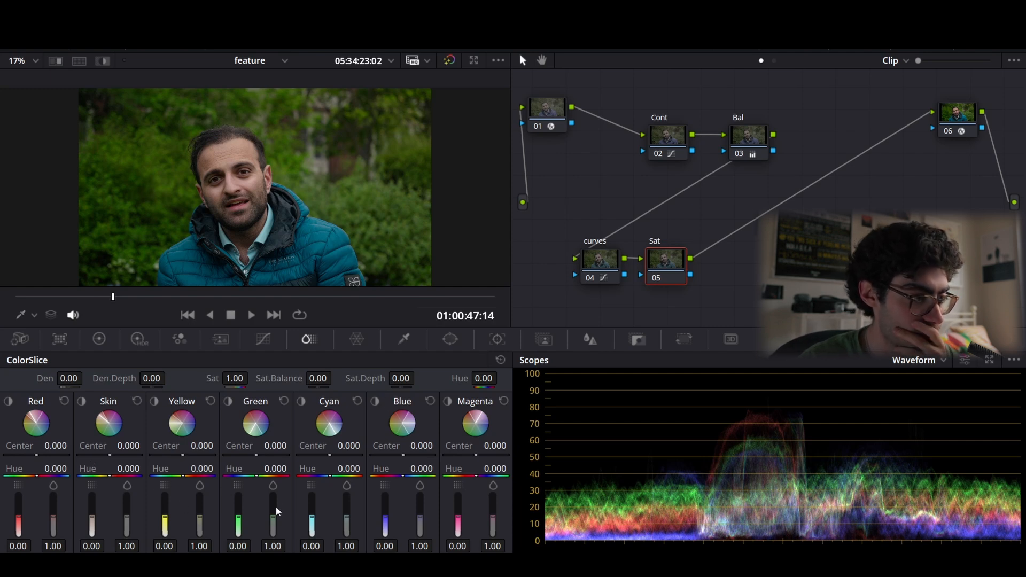
{"action": "left_click_drag", "start_coordinate": [273, 516], "coordinate": [237, 494]}
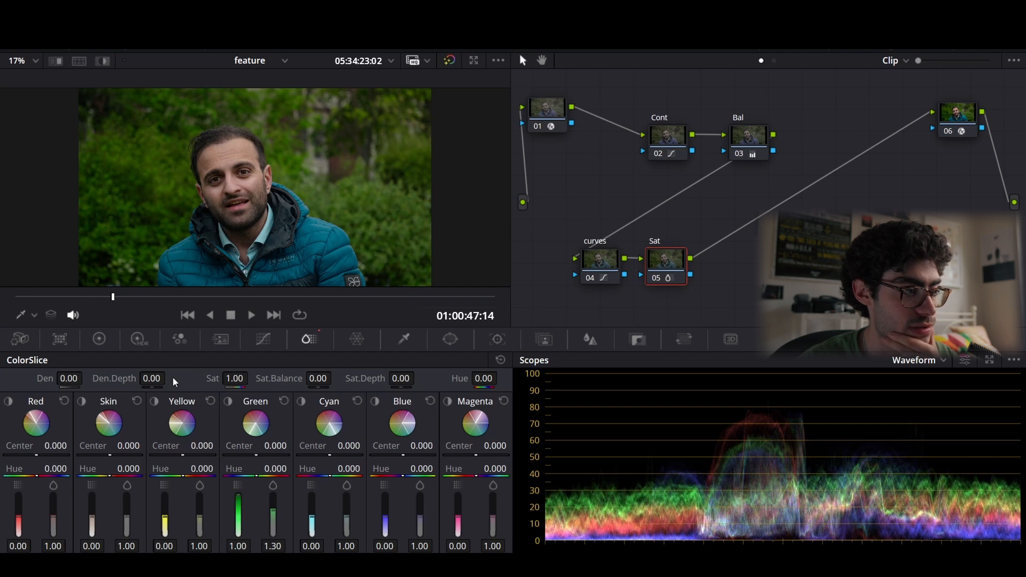
{"action": "mouse_move", "coordinate": [71, 378]}
{"action": "left_mouse_down"}
{"action": "mouse_move", "coordinate": [56, 378]}
{"action": "mouse_move", "coordinate": [86, 378]}
{"action": "left_mouse_up"}
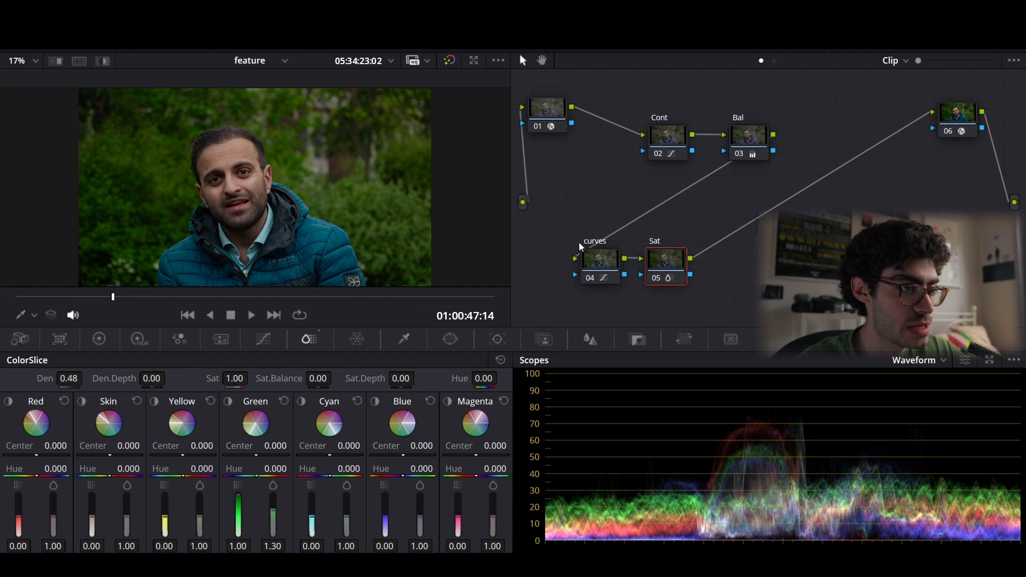
Disable and re-enable the Sat node repeatedly to compare the image with and without its density and saturation changes
{"action": "left_click", "coordinate": [654, 278]}
{"action": "left_click", "coordinate": [655, 278]}
{"action": "left_click", "coordinate": [655, 278]}
{"action": "left_click", "coordinate": [655, 278]}
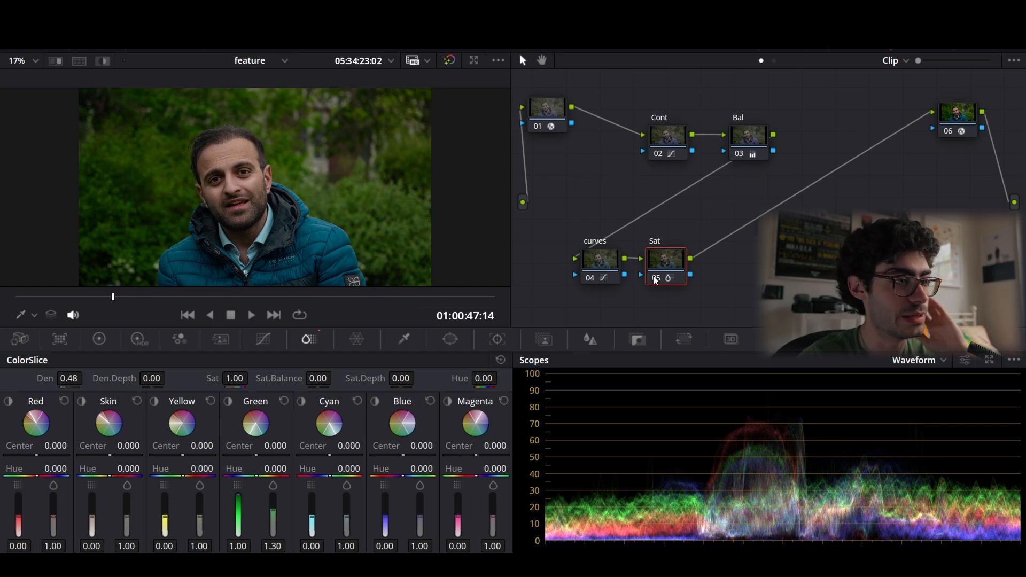
{"action": "left_click", "coordinate": [658, 277]}
{"action": "left_click", "coordinate": [658, 277]}
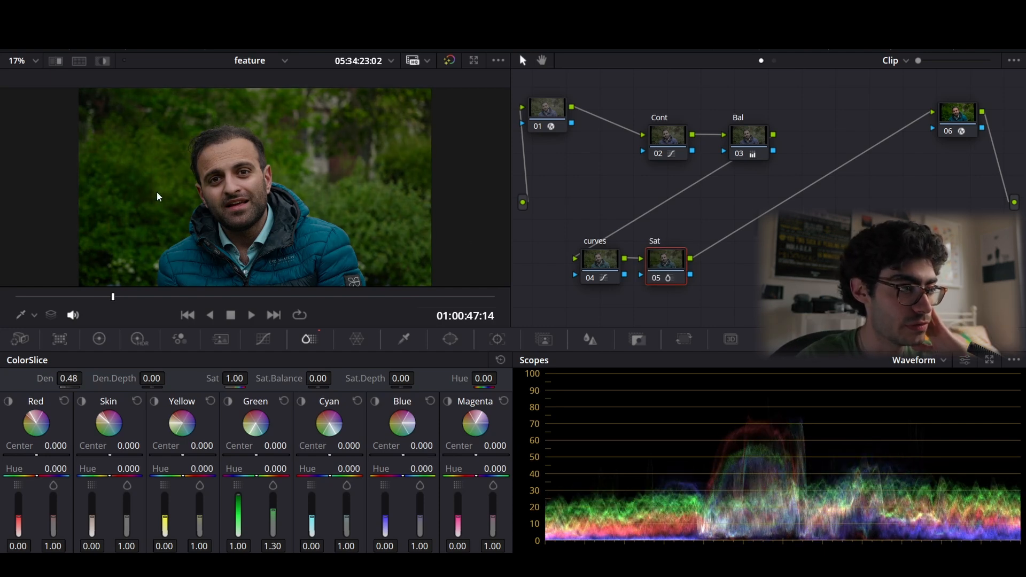
{"action": "left_click", "coordinate": [656, 280]}
{"action": "left_click", "coordinate": [656, 280]}
Compare the image with and without the Sat node on the Vectorscope, and return the scope to Waveform
{"action": "left_click", "coordinate": [917, 365]}
{"action": "left_click", "coordinate": [912, 409]}
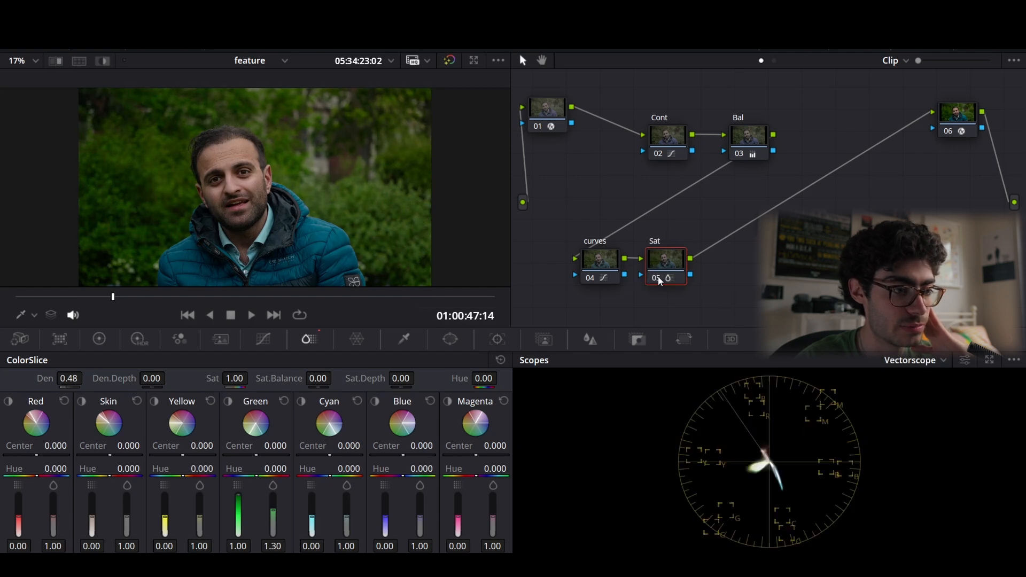
{"action": "left_click", "coordinate": [658, 276]}
{"action": "left_click", "coordinate": [658, 277]}
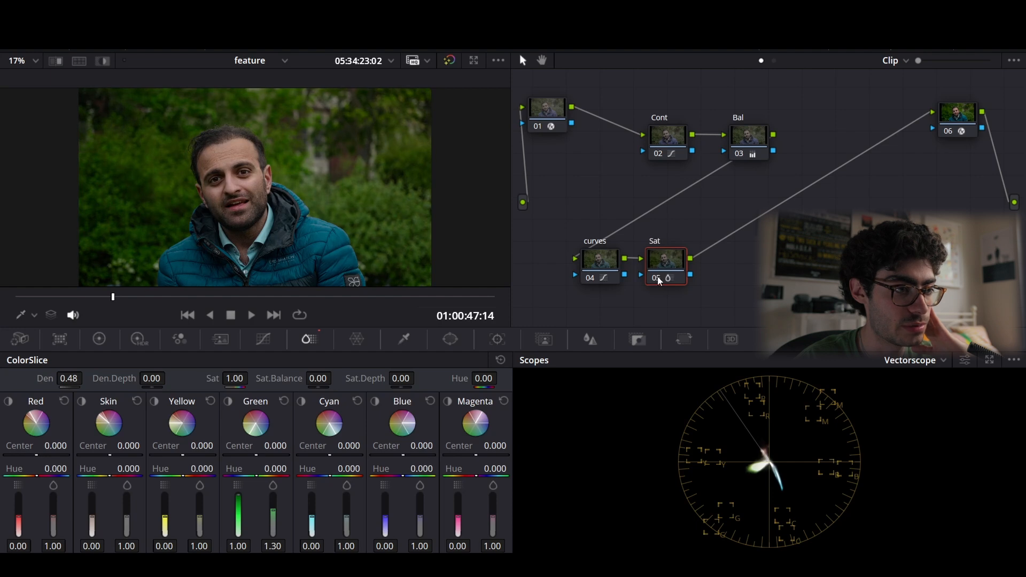
{"action": "left_click", "coordinate": [658, 276]}
{"action": "left_click", "coordinate": [658, 278]}
{"action": "left_click", "coordinate": [657, 278]}
{"action": "left_click", "coordinate": [657, 278]}
{"action": "left_click", "coordinate": [916, 360]}
{"action": "left_click", "coordinate": [914, 394]}
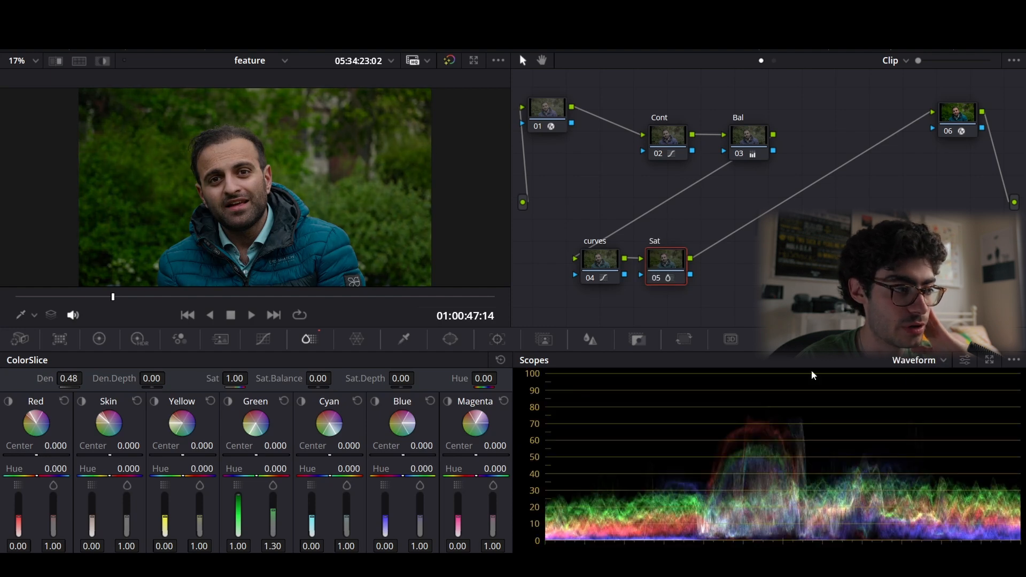
Raise the Sat node's Green saturation to 1.48 and compare the image with and without the node
{"action": "left_click_drag", "start_coordinate": [273, 511], "coordinate": [273, 506]}
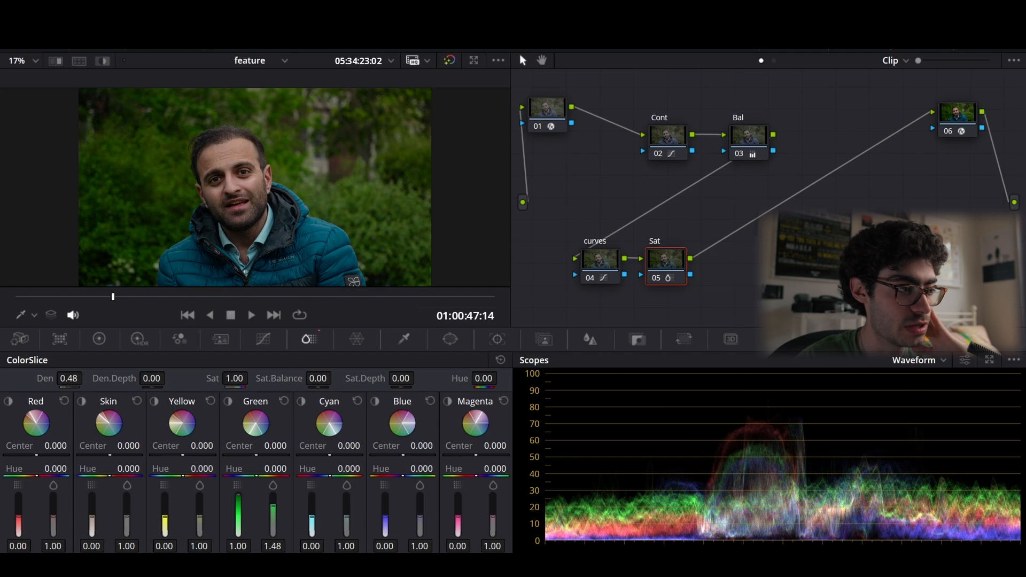
{"action": "left_click", "coordinate": [656, 276]}
{"action": "left_click", "coordinate": [656, 276]}
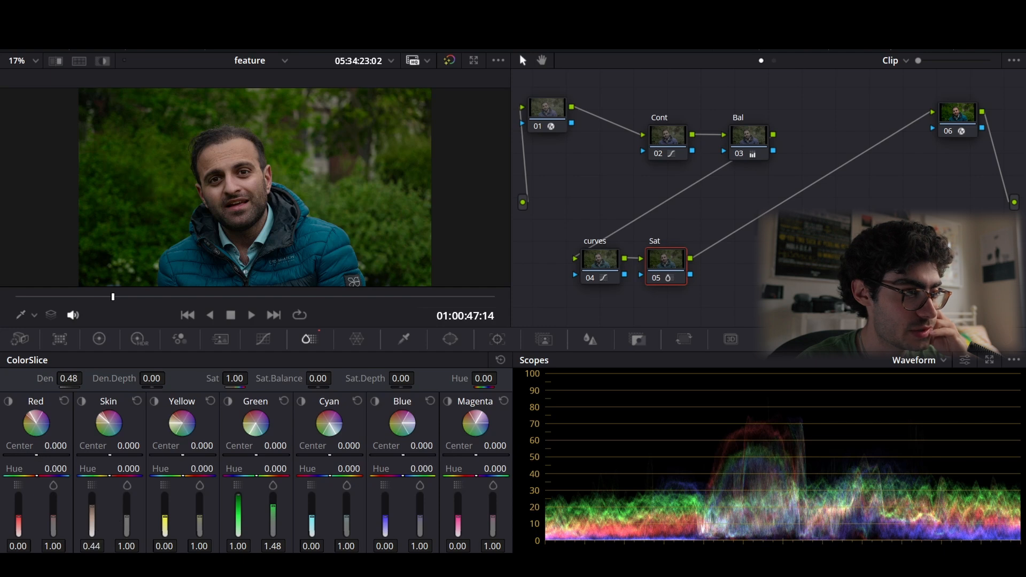
Set the Skin density in the Sat node's ColorSlice to 0.26
{"action": "left_click_drag", "start_coordinate": [92, 513], "coordinate": [126, 516]}
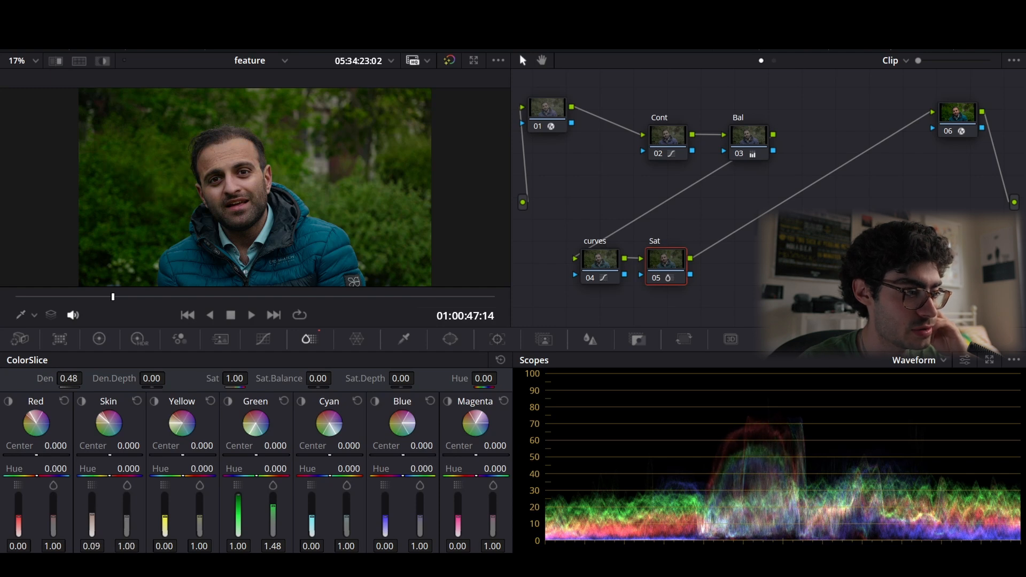
{"action": "left_click_drag", "start_coordinate": [92, 518], "coordinate": [92, 511]}
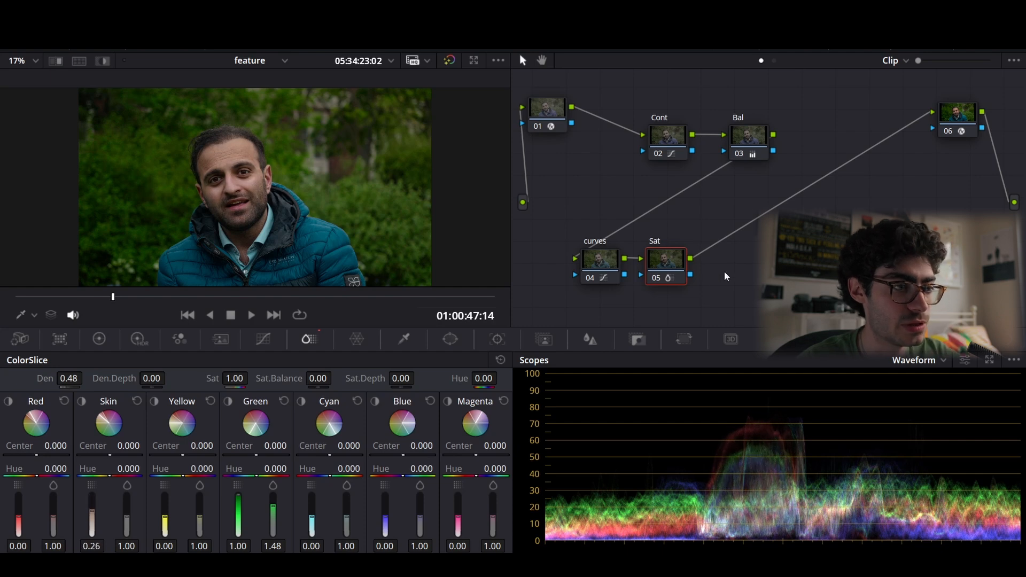
Toggle the Sat node off and on to compare the image with and without the Skin density change
{"action": "left_click", "coordinate": [656, 278]}
{"action": "left_click", "coordinate": [656, 277]}
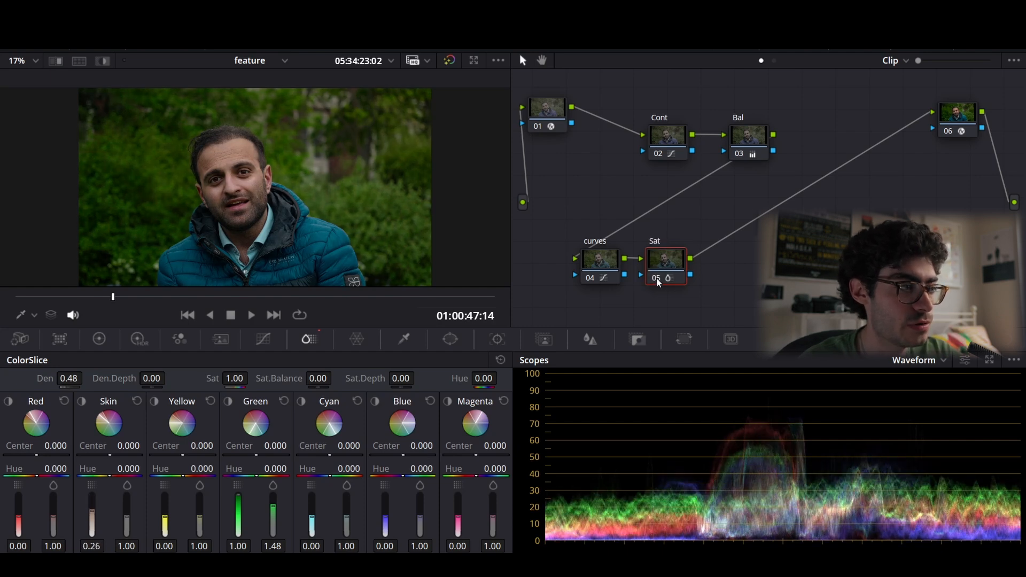
{"action": "left_click", "coordinate": [656, 278]}
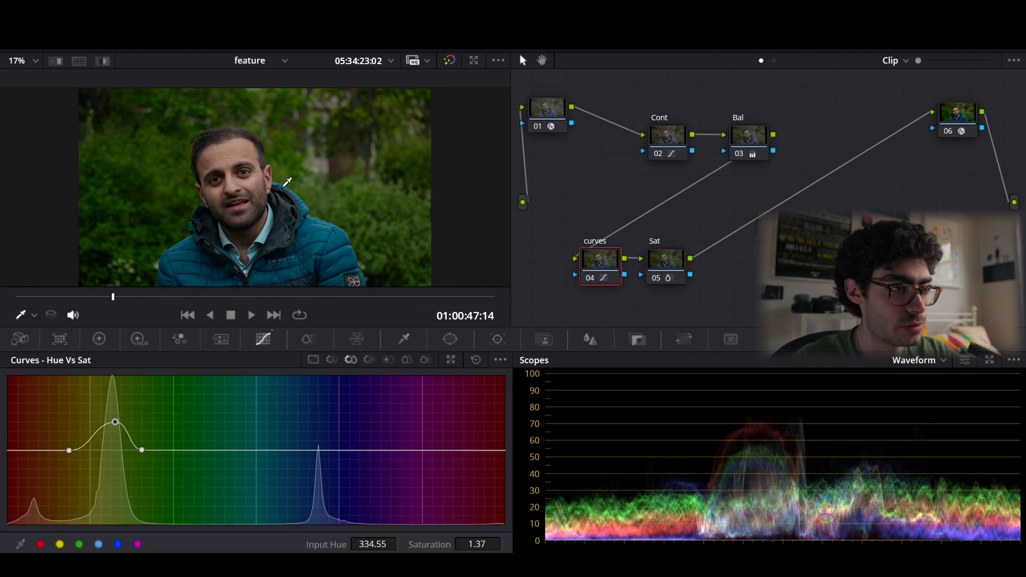
Add an anchor point at the red end of the curves node's Hue Vs Sat curve and raise the skin-tone hue to 1.11 saturation
{"action": "left_click", "coordinate": [10, 451]}
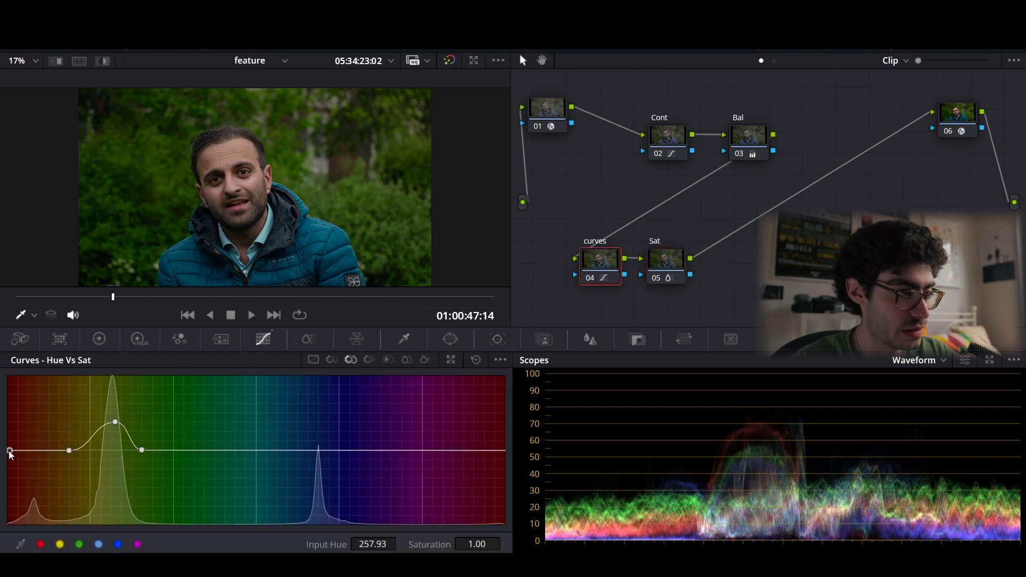
{"action": "mouse_move", "coordinate": [37, 449]}
{"action": "left_mouse_down"}
{"action": "mouse_move", "coordinate": [30, 414]}
{"action": "mouse_move", "coordinate": [31, 513]}
{"action": "mouse_move", "coordinate": [29, 424]}
{"action": "mouse_move", "coordinate": [33, 451]}
{"action": "mouse_move", "coordinate": [38, 434]}
{"action": "mouse_move", "coordinate": [41, 447]}
{"action": "left_mouse_up"}
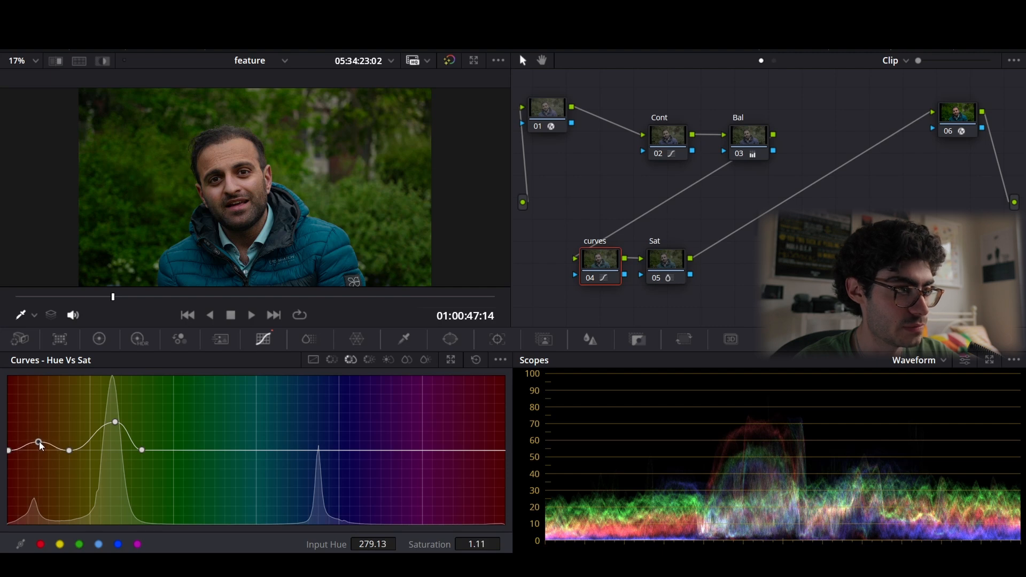
Add a serial node after the Sat node and label it "Wiindow"
{"action": "left_click", "coordinate": [662, 264]}
{"action": "key", "text": "alt+s"}
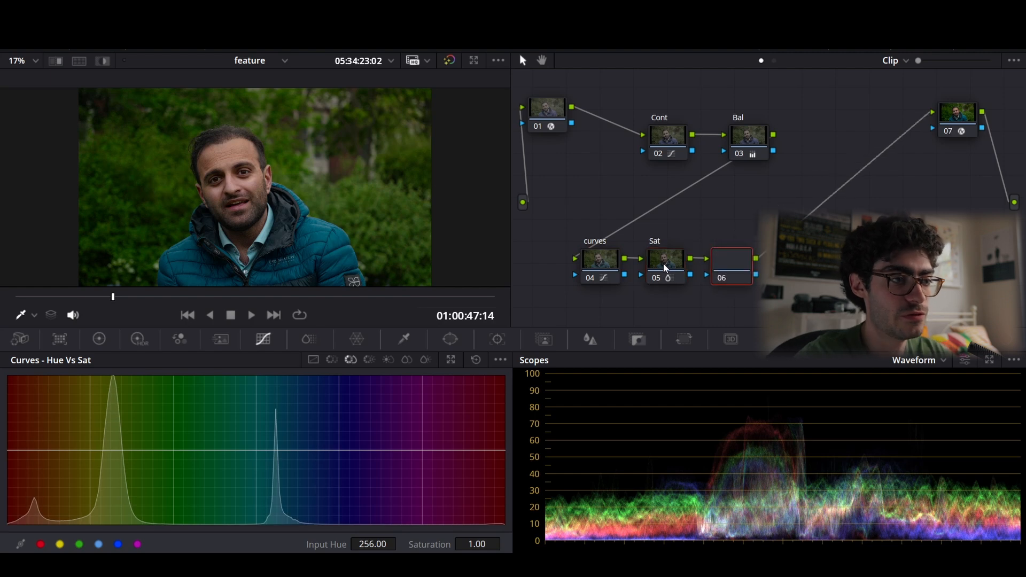
{"action": "right_click", "coordinate": [729, 258]}
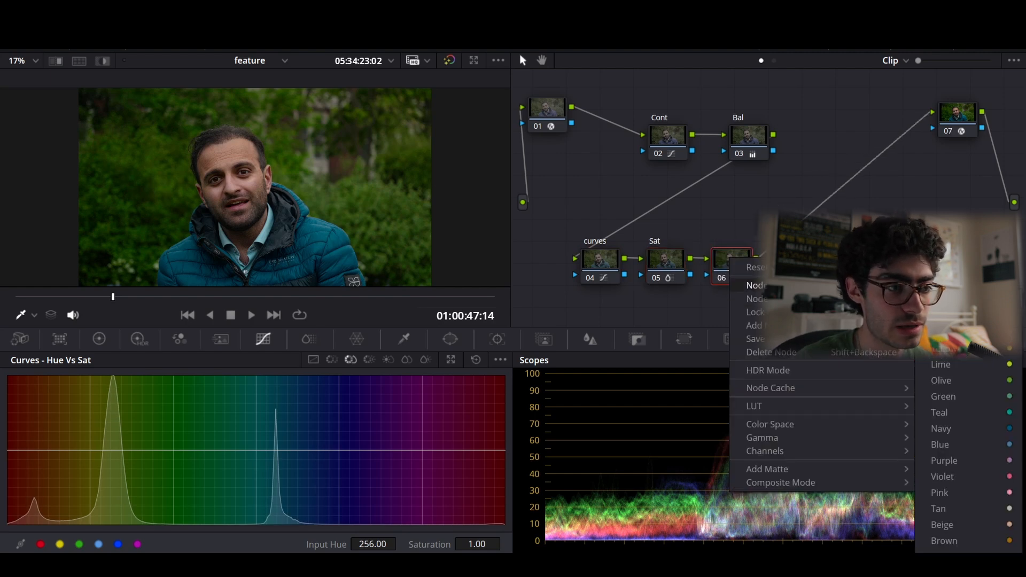
{"action": "left_click", "coordinate": [755, 285]}
{"action": "type", "text": "W"}
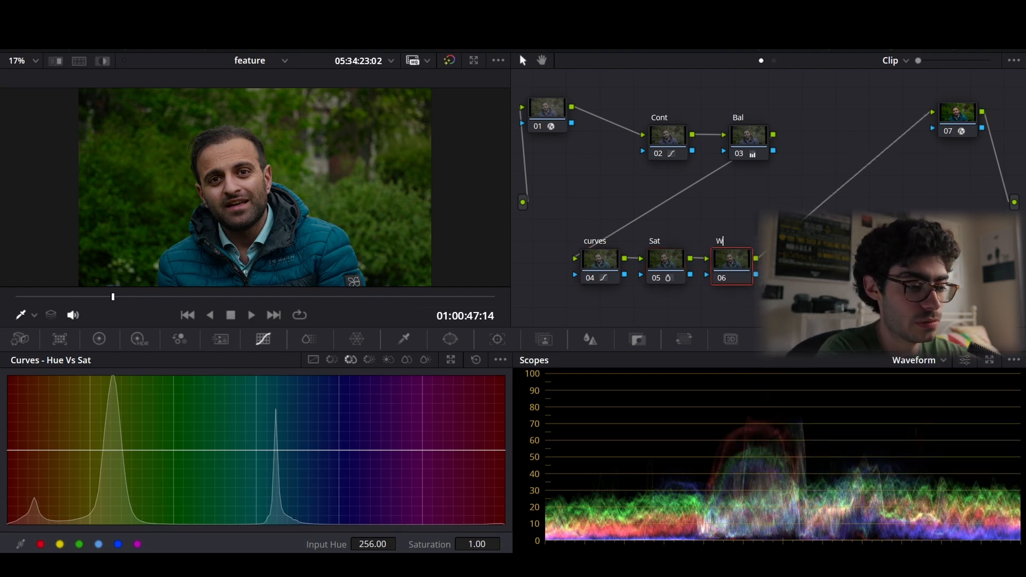
{"action": "type", "text": "iindow"}
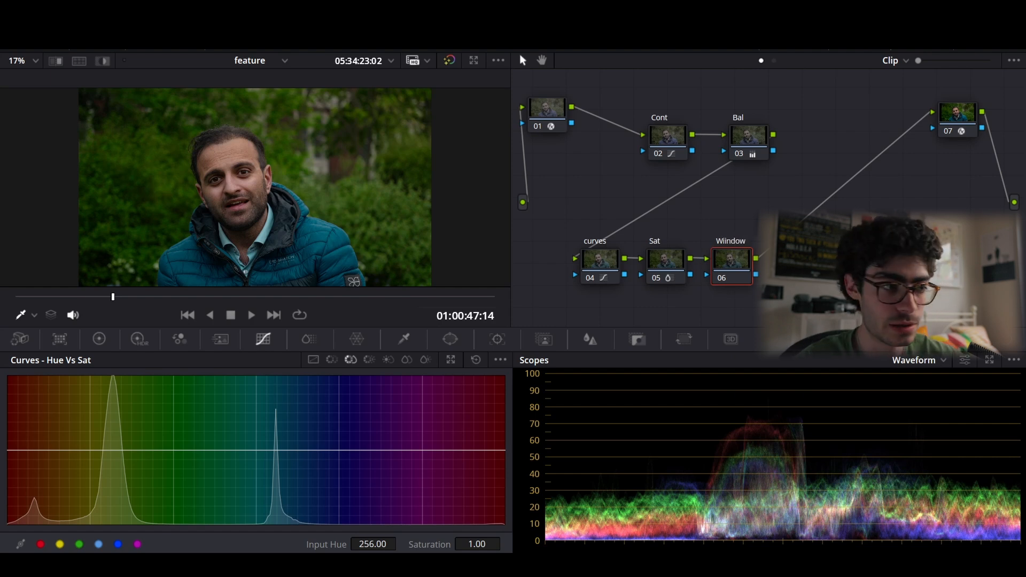
Add a circular window around the man with size 62.37, aspect 51.04 and softness 36.00, and invert it to target the background
{"action": "left_click", "coordinate": [450, 339]}
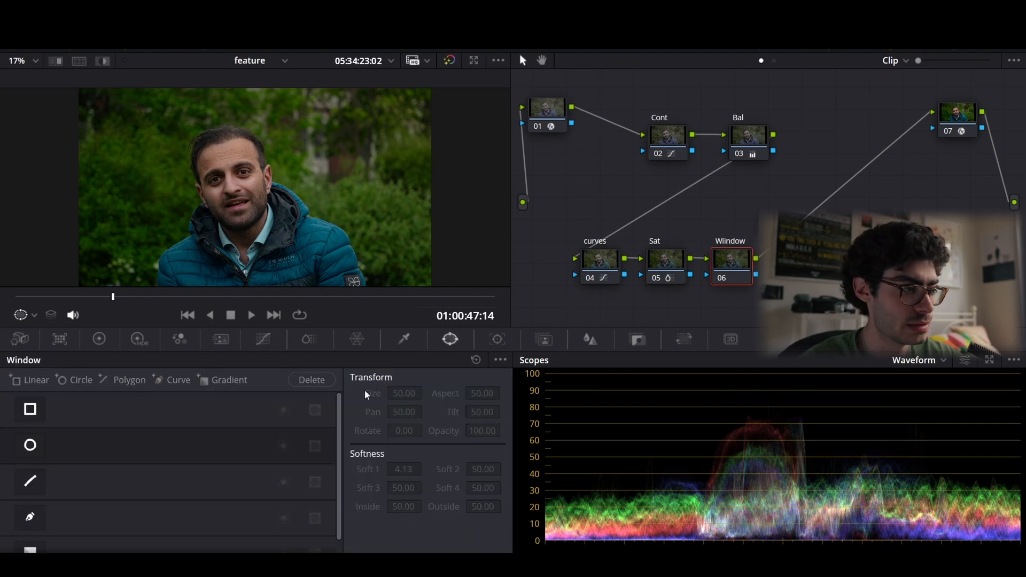
{"action": "left_click", "coordinate": [27, 447]}
{"action": "scroll", "coordinate": [267, 199], "scroll_direction": "down", "scroll_amount": 1}
{"action": "left_click_drag", "start_coordinate": [304, 188], "coordinate": [336, 188]}
{"action": "left_click_drag", "start_coordinate": [255, 226], "coordinate": [255, 266]}
{"action": "left_click_drag", "start_coordinate": [402, 188], "coordinate": [415, 187]}
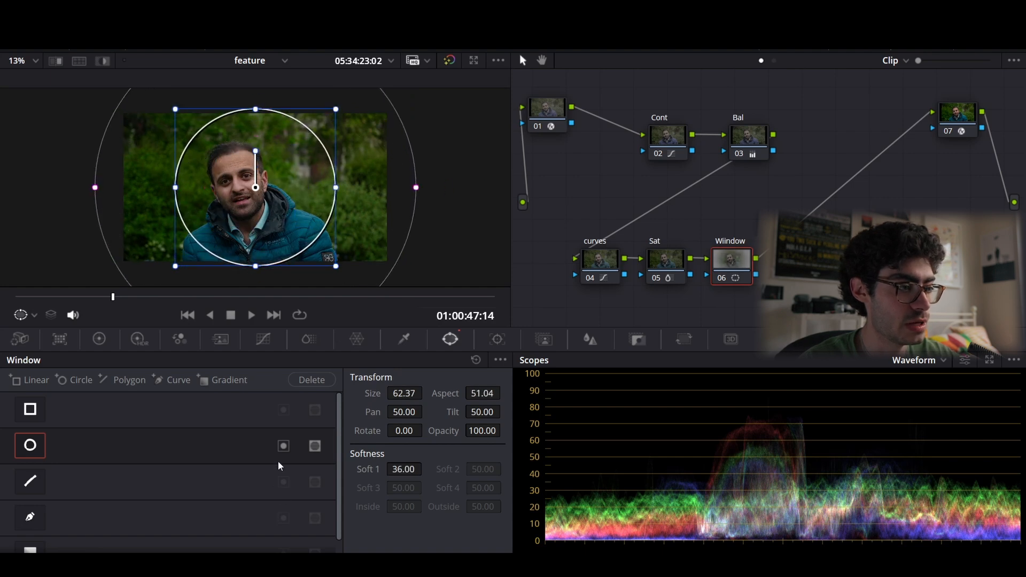
{"action": "left_click", "coordinate": [284, 445]}
Shift the circular window slightly toward the man and darken the background by setting the Wiindow node's Gamma to -0.03
{"action": "left_click", "coordinate": [98, 339]}
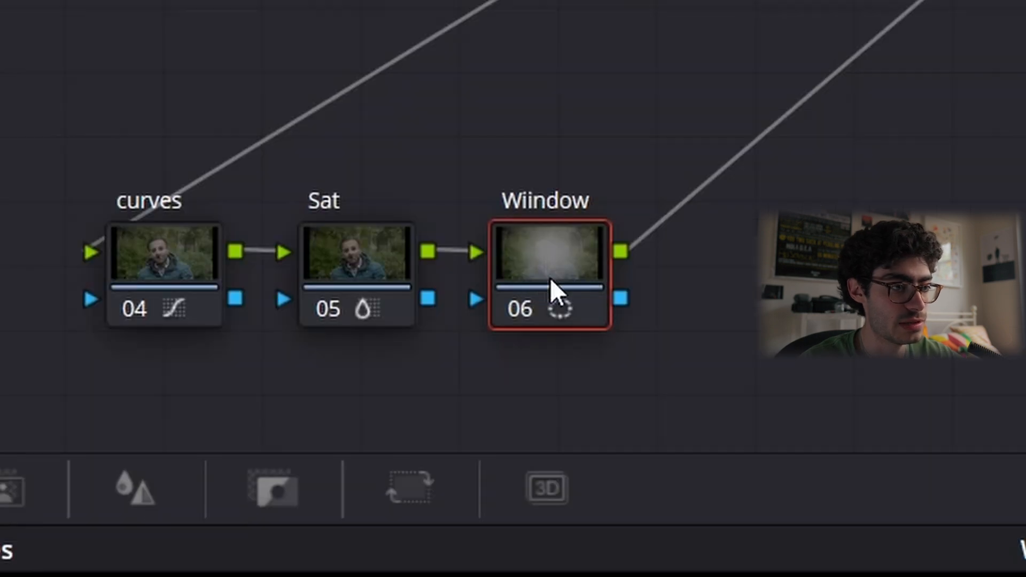
{"action": "mouse_move", "coordinate": [236, 519]}
{"action": "left_mouse_down"}
{"action": "mouse_move", "coordinate": [254, 520]}
{"action": "mouse_move", "coordinate": [215, 520]}
{"action": "mouse_move", "coordinate": [240, 520]}
{"action": "left_mouse_up"}
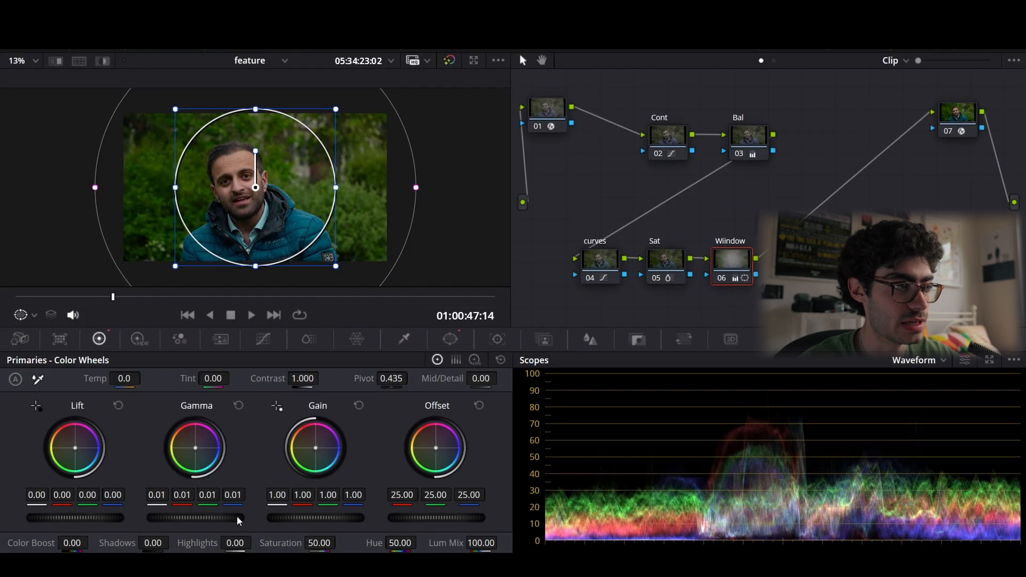
{"action": "left_click_drag", "start_coordinate": [256, 189], "coordinate": [249, 189]}
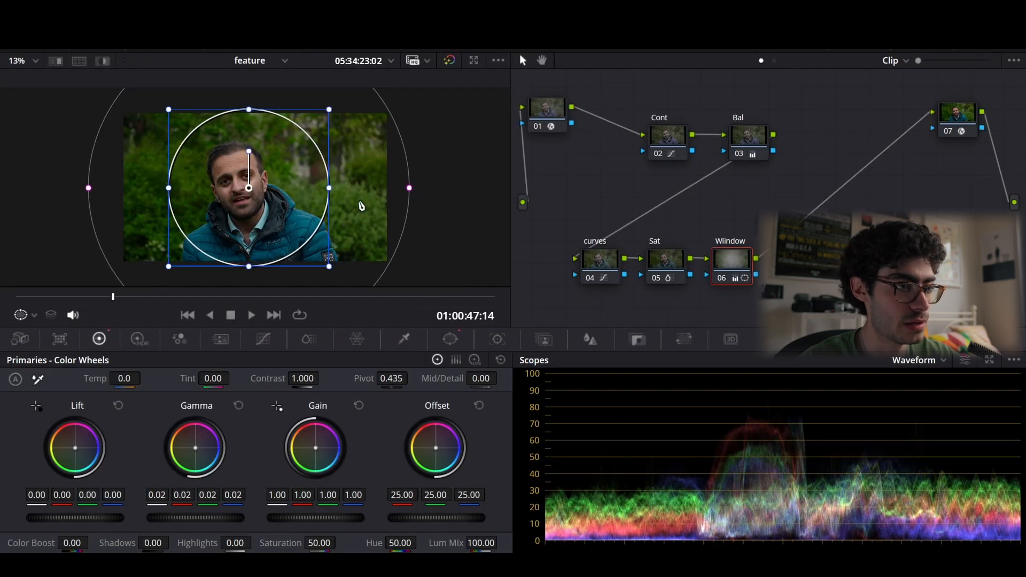
{"action": "scroll", "coordinate": [279, 205], "scroll_direction": "up", "scroll_amount": 2}
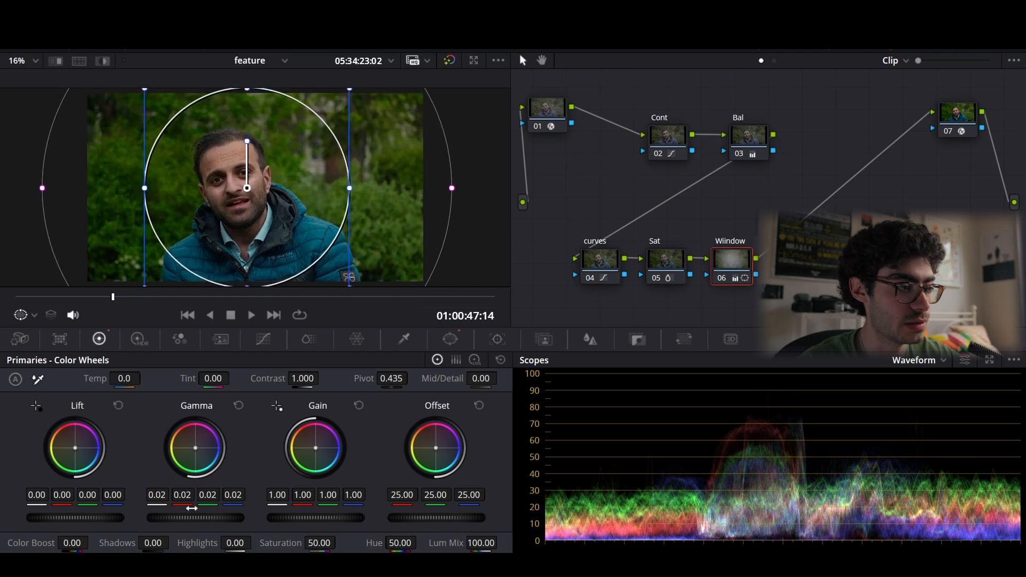
{"action": "left_click_drag", "start_coordinate": [195, 518], "coordinate": [183, 518]}
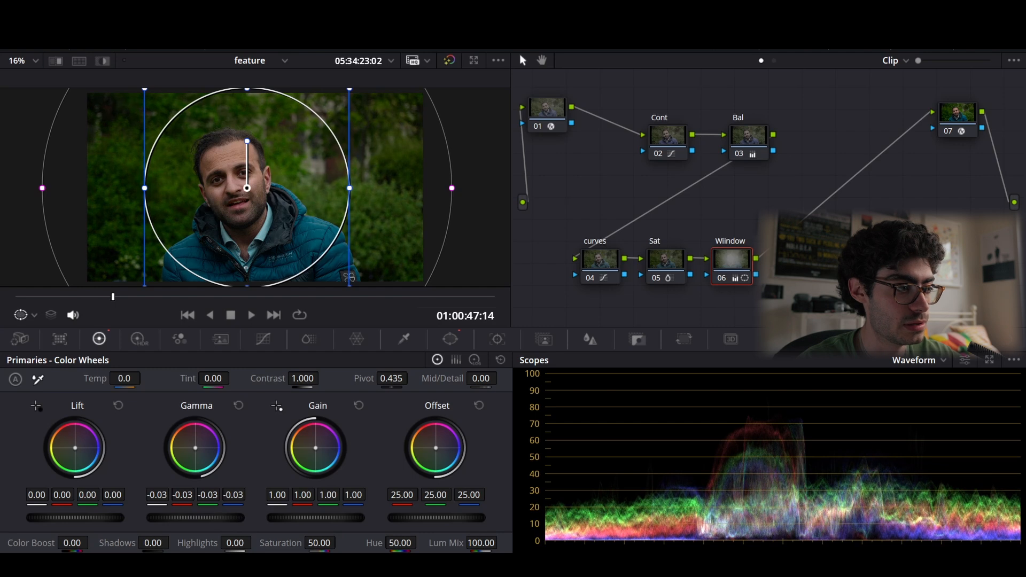
Compare the image with the Wiindow node disabled and enabled to judge the background darkening
{"action": "left_click", "coordinate": [655, 265]}
{"action": "left_click", "coordinate": [732, 259]}
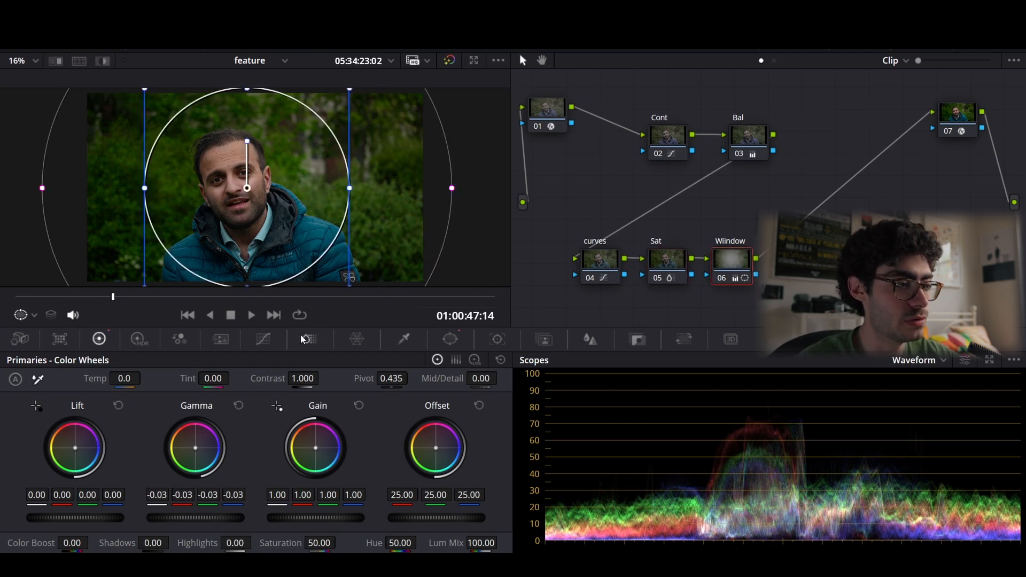
{"action": "left_click", "coordinate": [263, 339]}
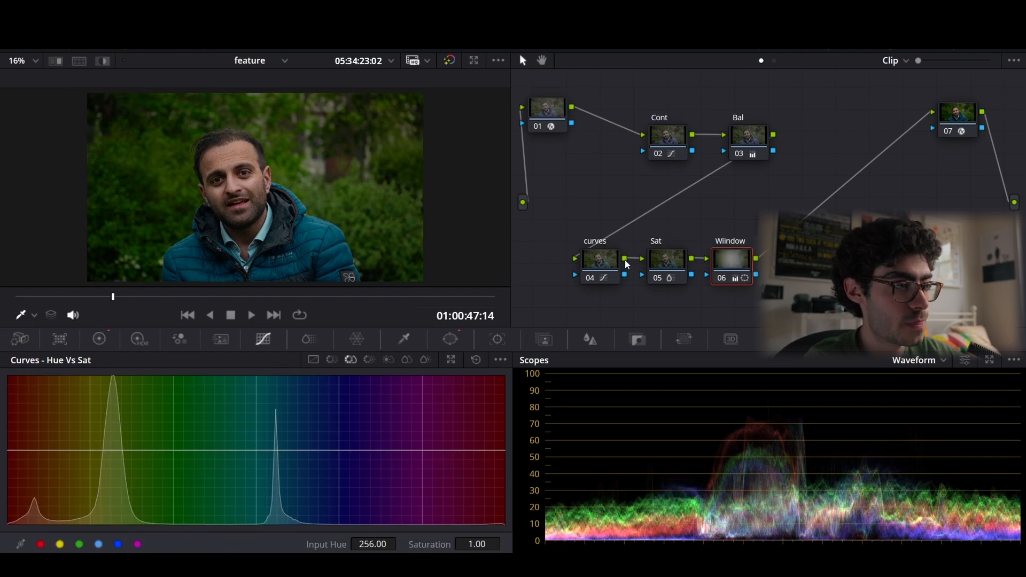
{"action": "key", "text": "ctrl+d"}
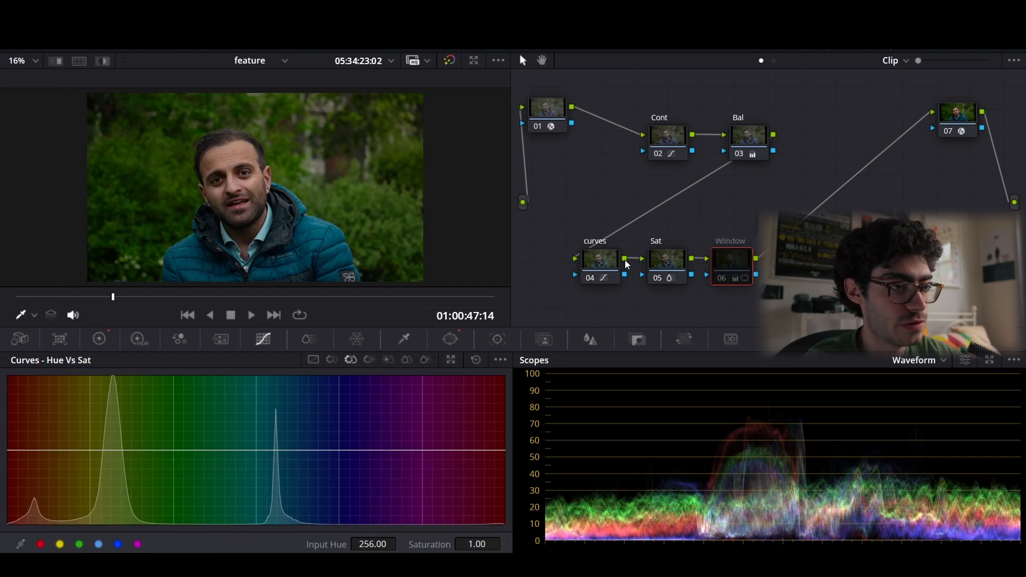
{"action": "key", "text": "ctrl+d"}
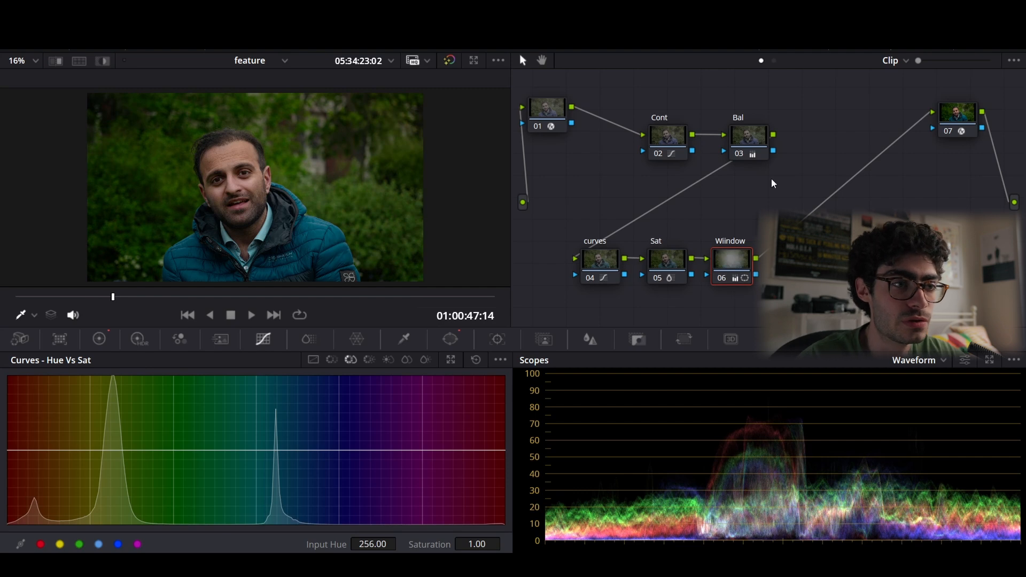
Apply the Lens Blur effect to the Wiindow node and reduce its Blur Size slightly
{"action": "left_click", "coordinate": [919, 48]}
{"action": "left_click_drag", "start_coordinate": [835, 183], "coordinate": [678, 261]}
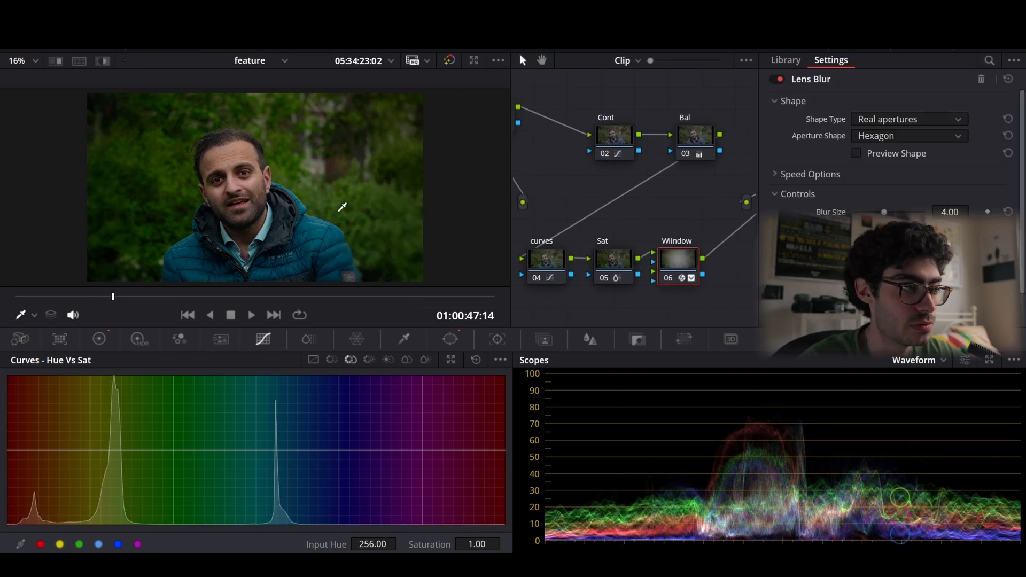
{"action": "scroll", "coordinate": [342, 206], "scroll_direction": "up", "scroll_amount": 2}
{"action": "scroll", "coordinate": [343, 201], "scroll_direction": "down", "scroll_amount": 1}
{"action": "left_click_drag", "start_coordinate": [883, 212], "coordinate": [874, 213]}
{"action": "left_click", "coordinate": [951, 44]}
{"action": "scroll", "coordinate": [454, 195], "scroll_direction": "up", "scroll_amount": 1}
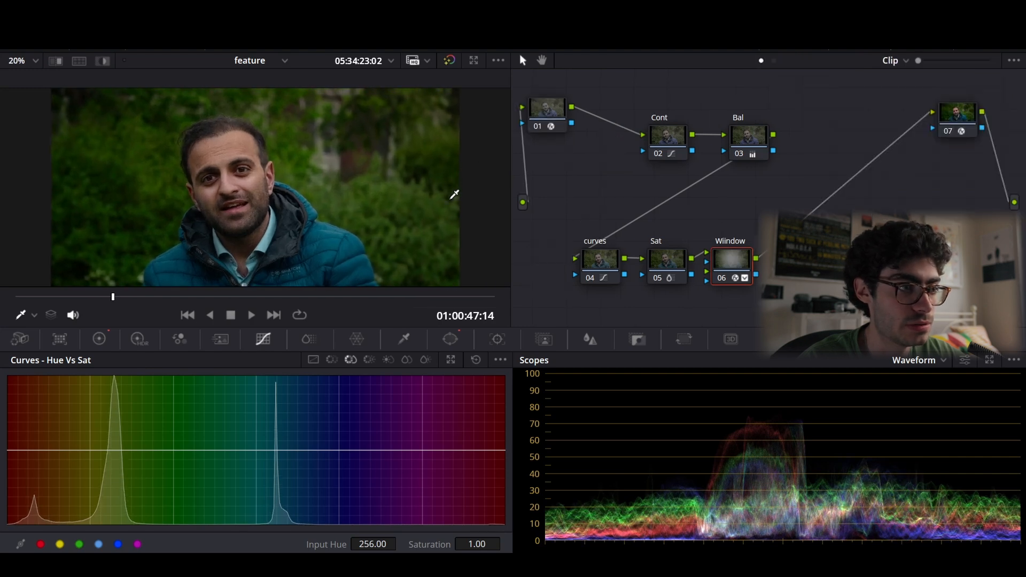
Toggle the Wiindow node off and on repeatedly to compare the background with and without the blur and darkening
{"action": "left_click", "coordinate": [721, 278]}
{"action": "left_click", "coordinate": [721, 278]}
{"action": "left_click", "coordinate": [722, 277]}
{"action": "left_click", "coordinate": [721, 278]}
{"action": "scroll", "coordinate": [458, 225], "scroll_direction": "down", "scroll_amount": 1}
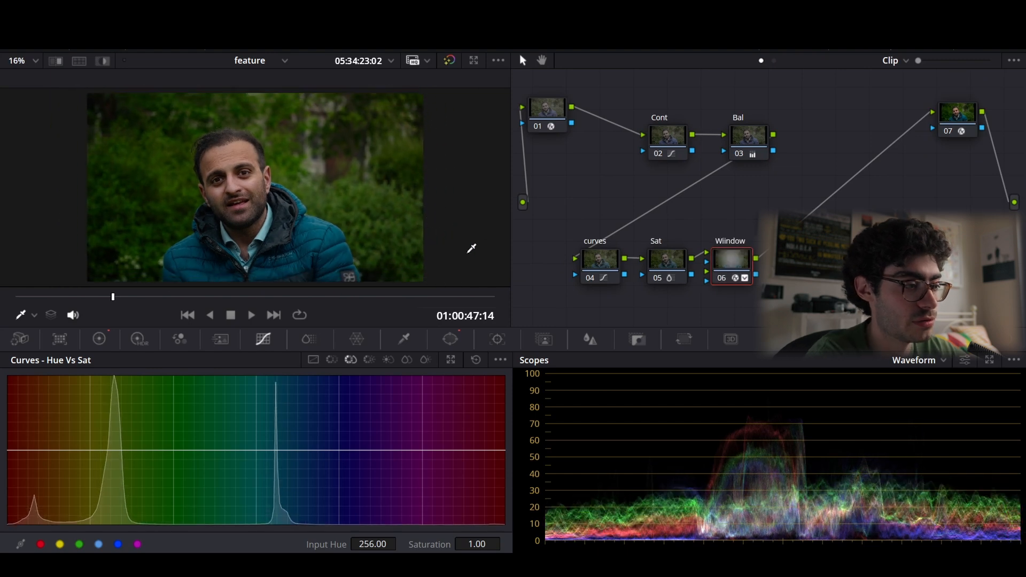
Compare the image with all grading nodes between the Color Space Transforms disabled and enabled
{"action": "key", "text": "alt+d"}
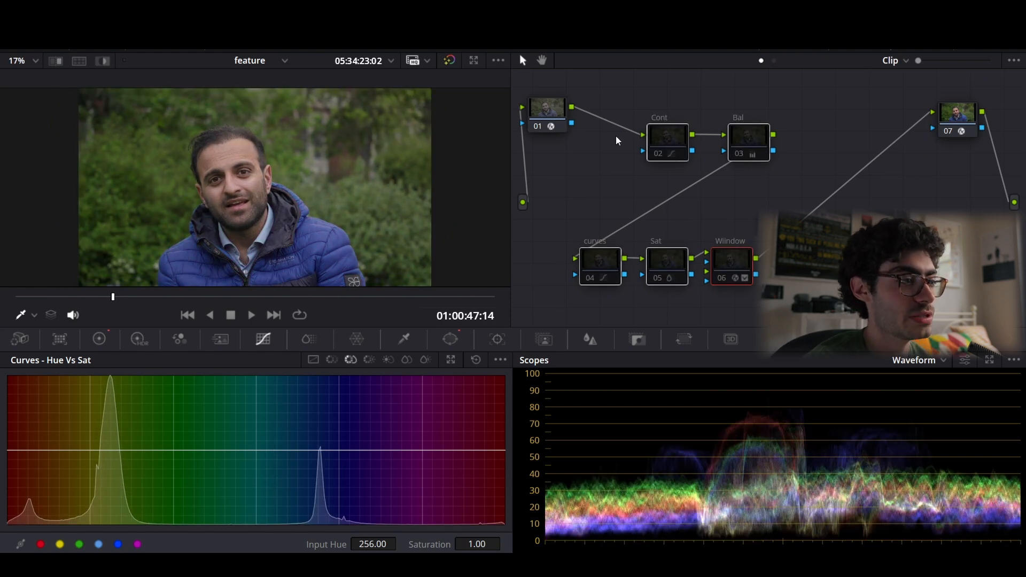
{"action": "key", "text": "alt+d"}
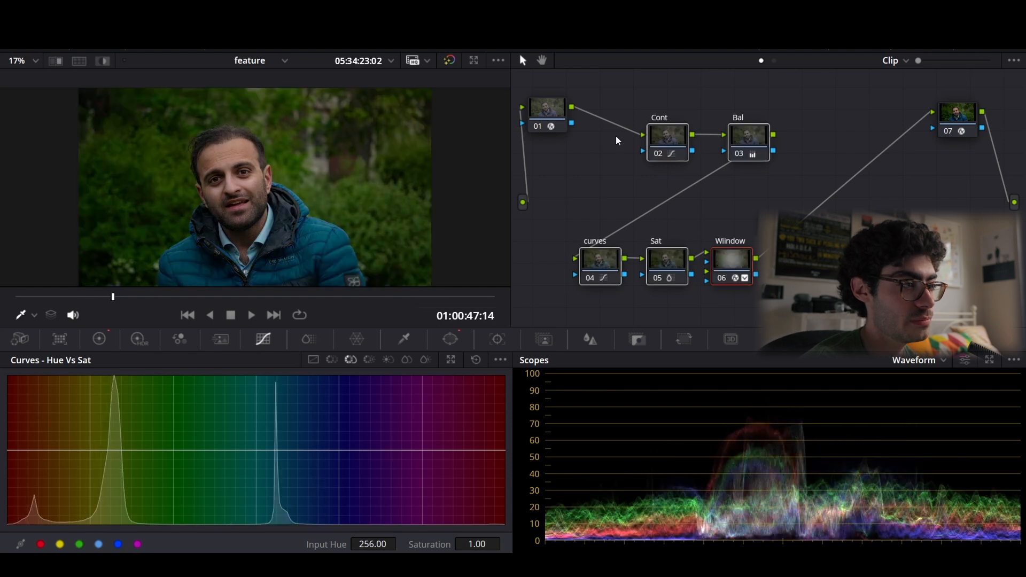
{"action": "key", "text": "alt+d"}
{"action": "key", "text": "alt+d"}
{"action": "key", "text": "alt+d"}
{"action": "key", "text": "alt+d"}
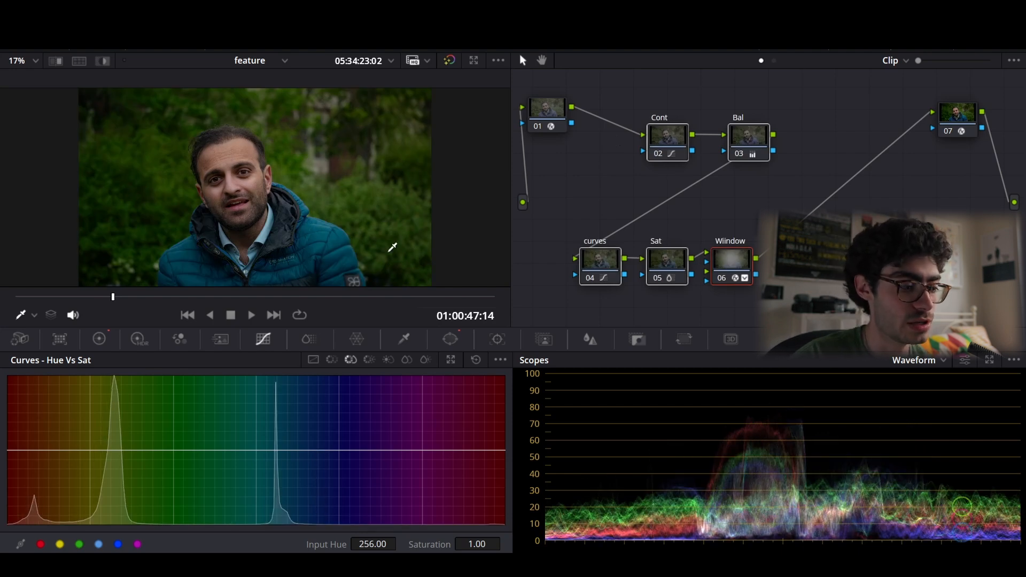
{"action": "key", "text": "alt+d"}
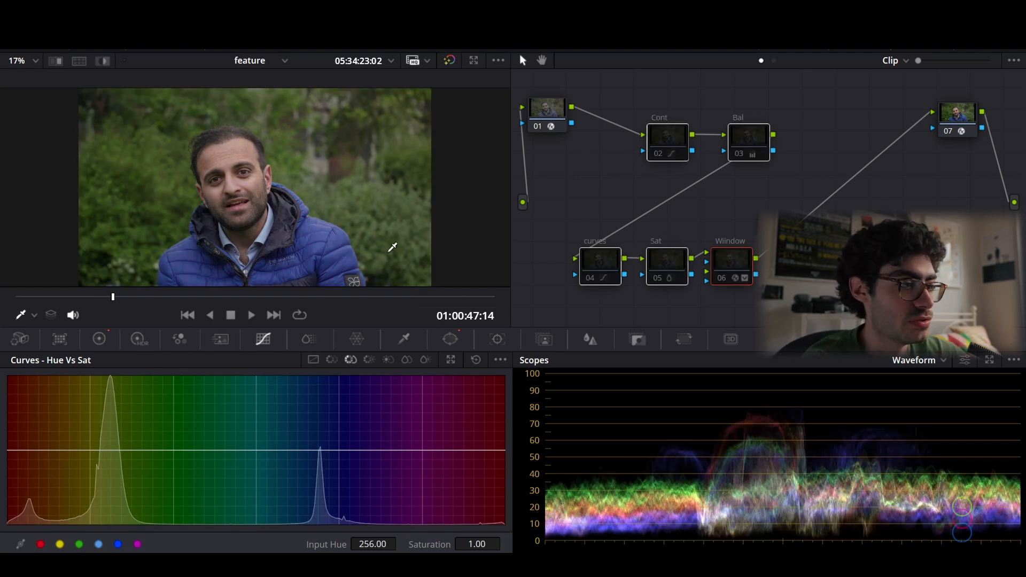
{"action": "key", "text": "alt+d"}
{"action": "key", "text": "alt+d"}
{"action": "key", "text": "alt+d"}
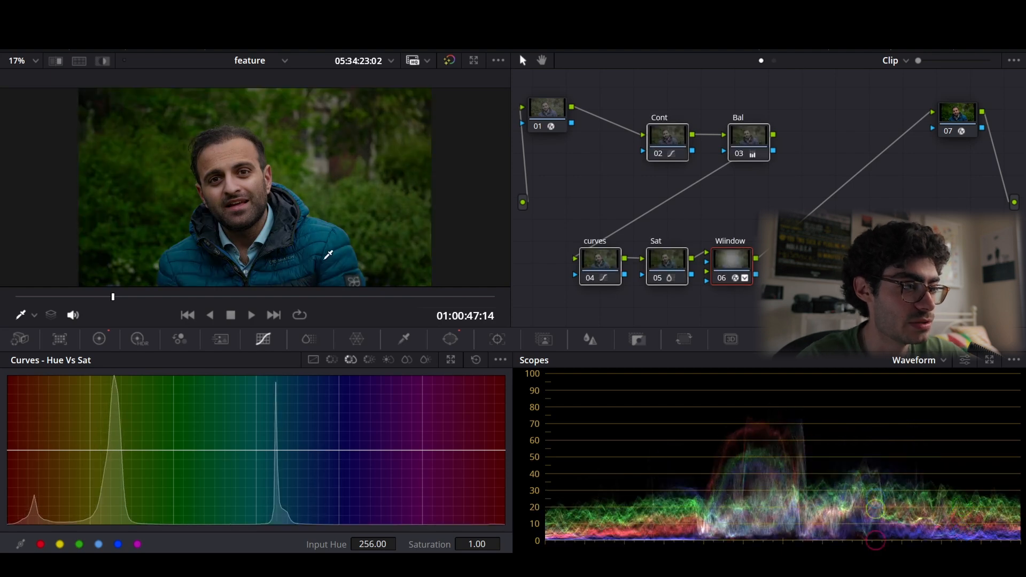
Raise the Wiindow node's Gamma slightly to brighten the darkened background
{"action": "left_click", "coordinate": [675, 152]}
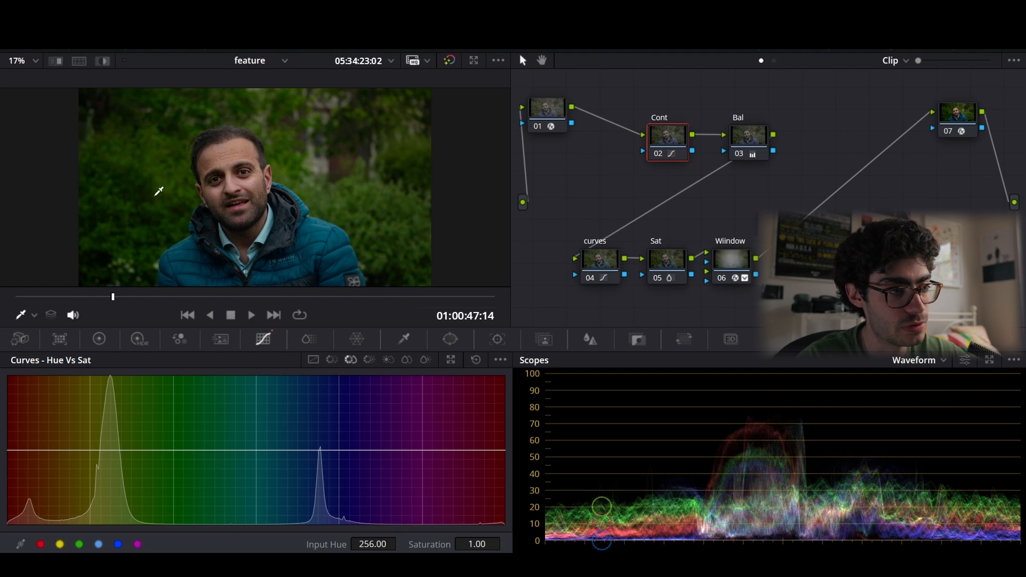
{"action": "left_click", "coordinate": [662, 262]}
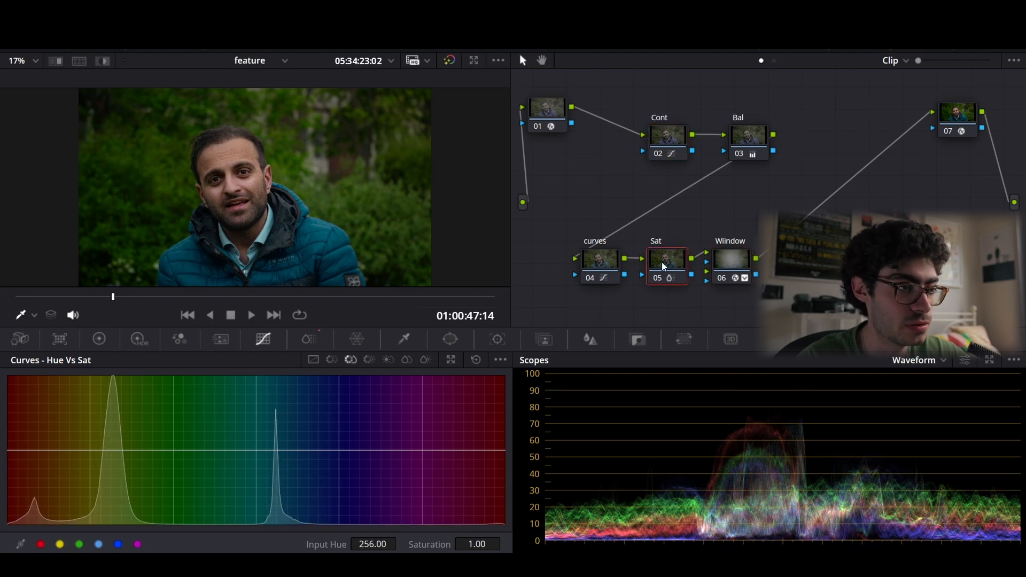
{"action": "left_click", "coordinate": [710, 263]}
{"action": "left_click", "coordinate": [99, 339]}
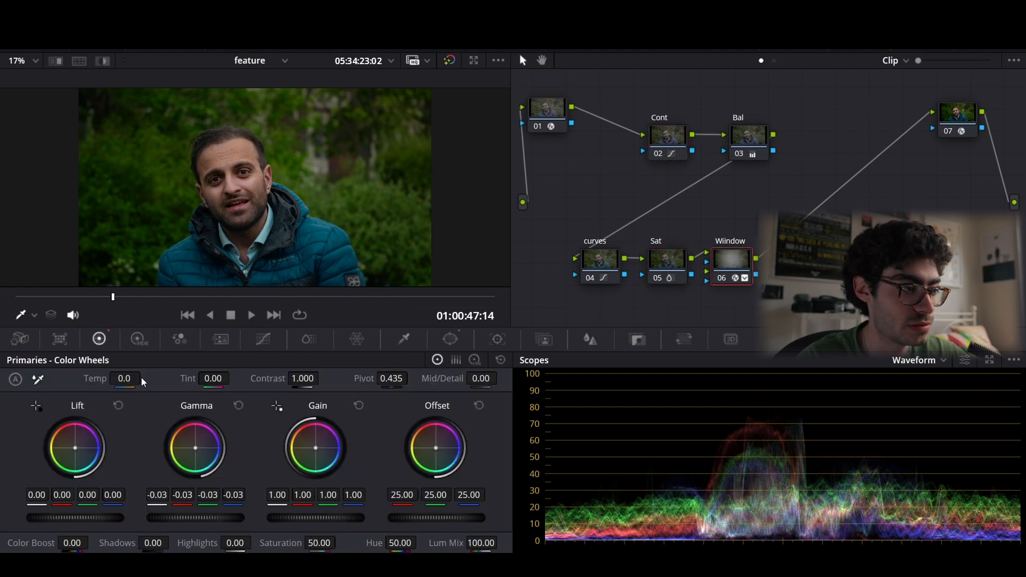
{"action": "left_click_drag", "start_coordinate": [195, 517], "coordinate": [202, 518]}
Raise the highlight and white points of the Cont node's Custom curve and lower its shadow point slightly
{"action": "left_click", "coordinate": [685, 142]}
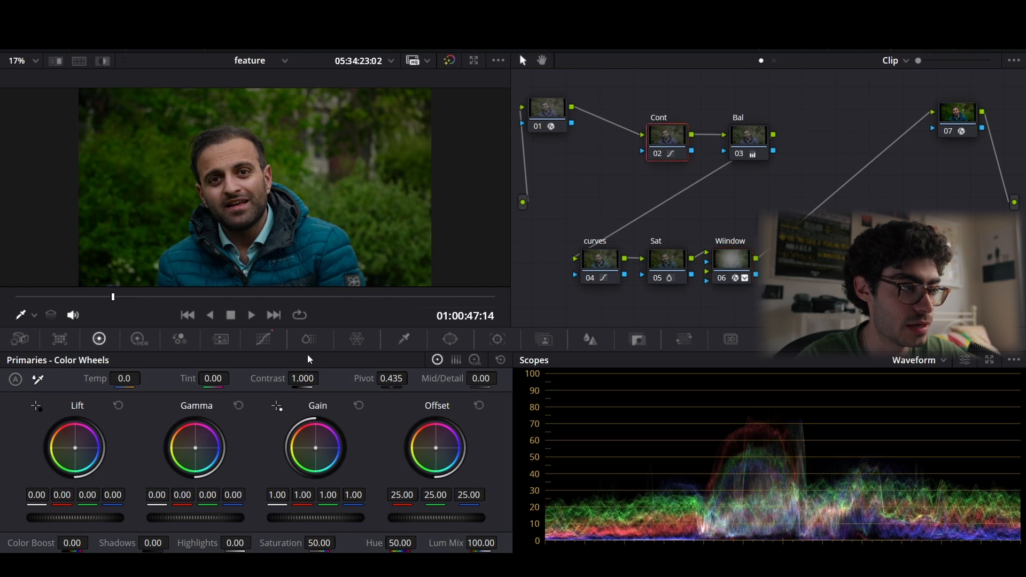
{"action": "left_click", "coordinate": [267, 339]}
{"action": "left_click", "coordinate": [314, 360]}
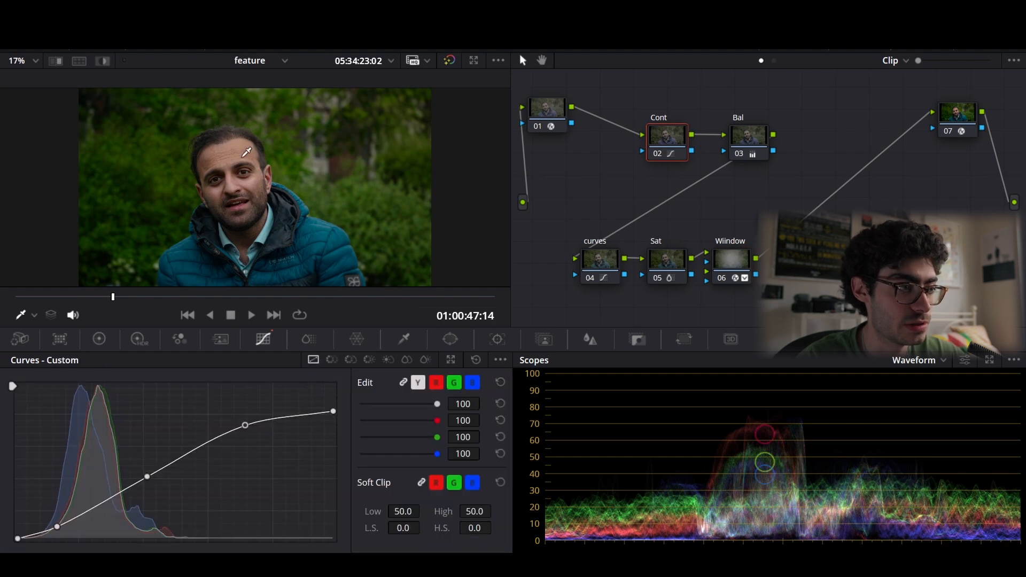
{"action": "mouse_move", "coordinate": [251, 427]}
{"action": "left_mouse_down"}
{"action": "mouse_move", "coordinate": [261, 412]}
{"action": "mouse_move", "coordinate": [245, 423]}
{"action": "left_mouse_up"}
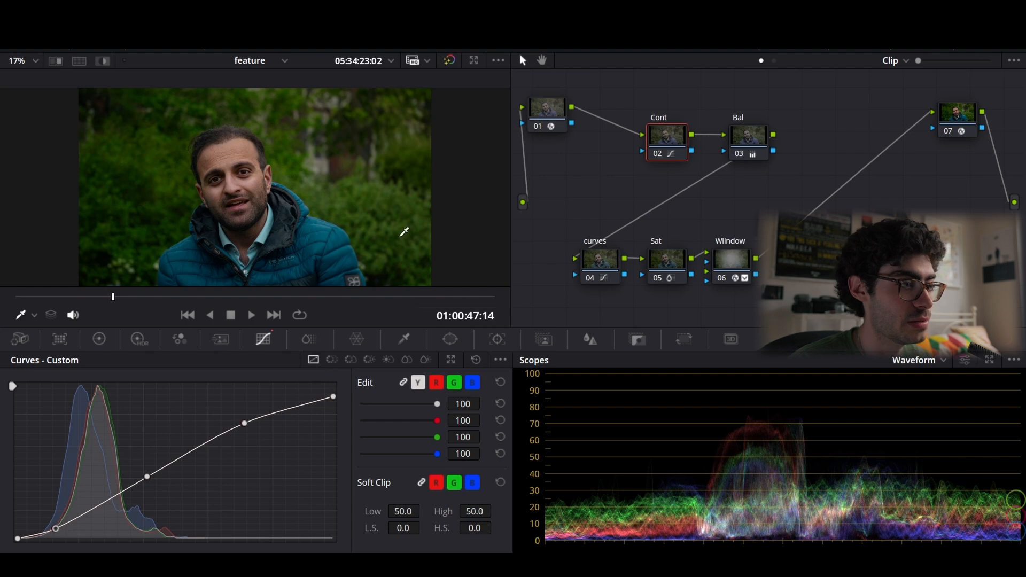
{"action": "scroll", "coordinate": [321, 214], "scroll_direction": "up", "scroll_amount": 2}
{"action": "scroll", "coordinate": [239, 194], "scroll_direction": "down", "scroll_amount": 2}
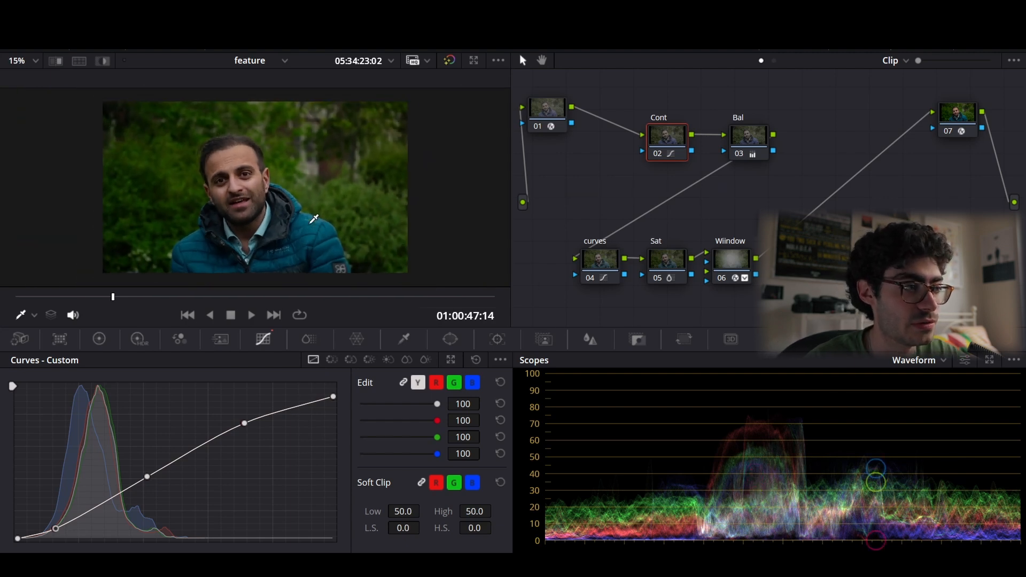
Select the Cont, Bal, curves, Sat and Wiindow nodes and toggle them together to compare the final grade with the ungraded image
{"action": "left_click_drag", "start_coordinate": [834, 299], "coordinate": [607, 131]}
{"action": "key", "text": "ctrl+d"}
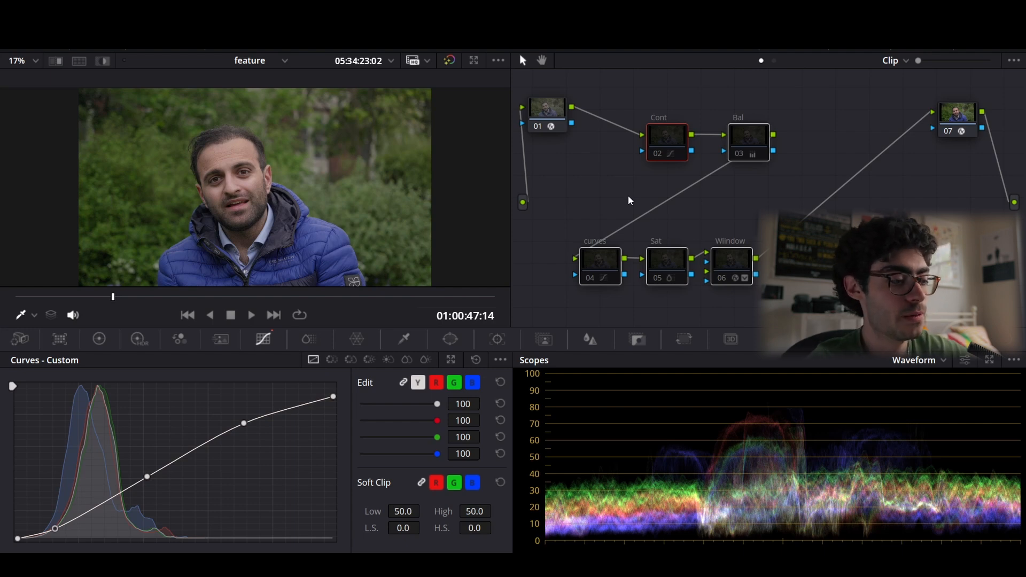
{"action": "key", "text": "ctrl+d"}
{"action": "key", "text": "ctrl+d"}
{"action": "key", "text": "ctrl+d"}
{"action": "key", "text": "ctrl+d"}
{"action": "key", "text": "ctrl+d"}
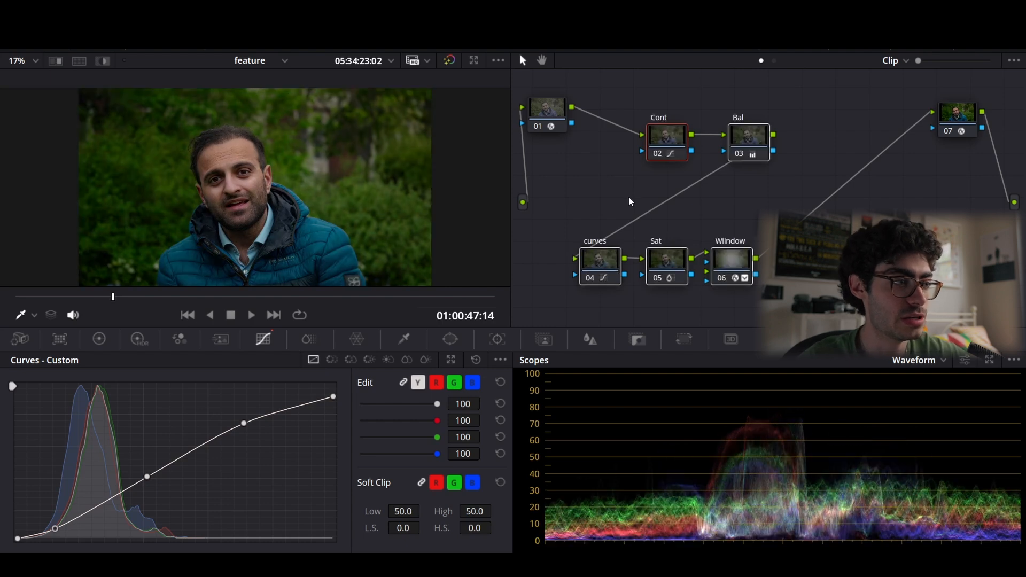
{"action": "scroll", "coordinate": [368, 225], "scroll_direction": "up", "scroll_amount": 2}
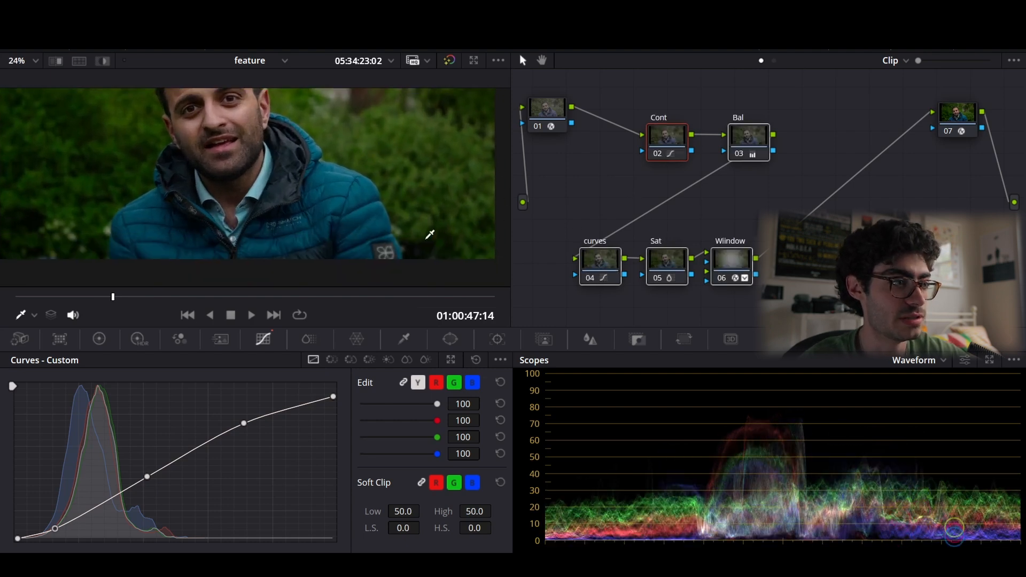
{"action": "scroll", "coordinate": [422, 219], "scroll_direction": "down", "scroll_amount": 3}
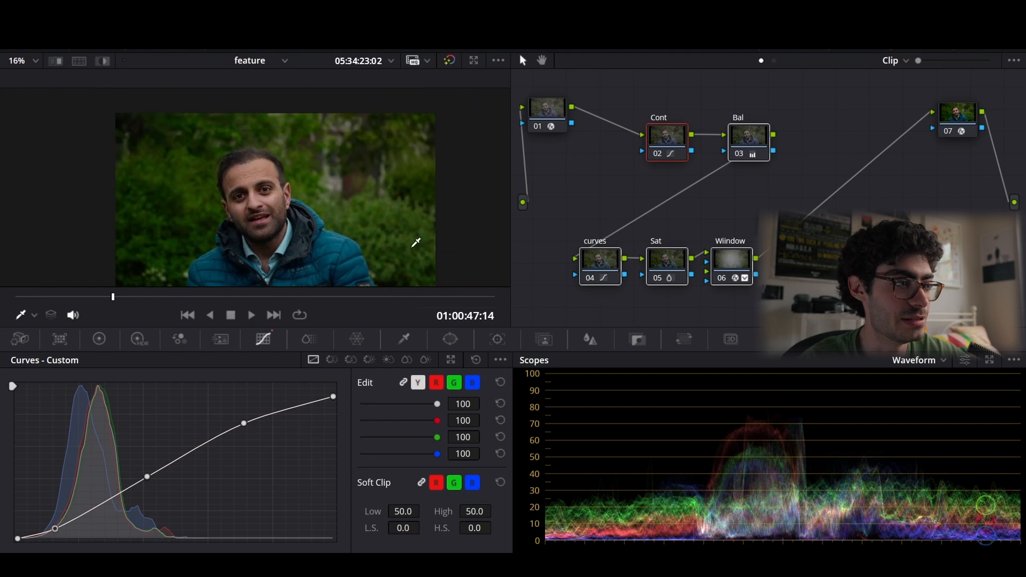
{"action": "scroll", "coordinate": [419, 248], "scroll_direction": "up", "scroll_amount": 1}
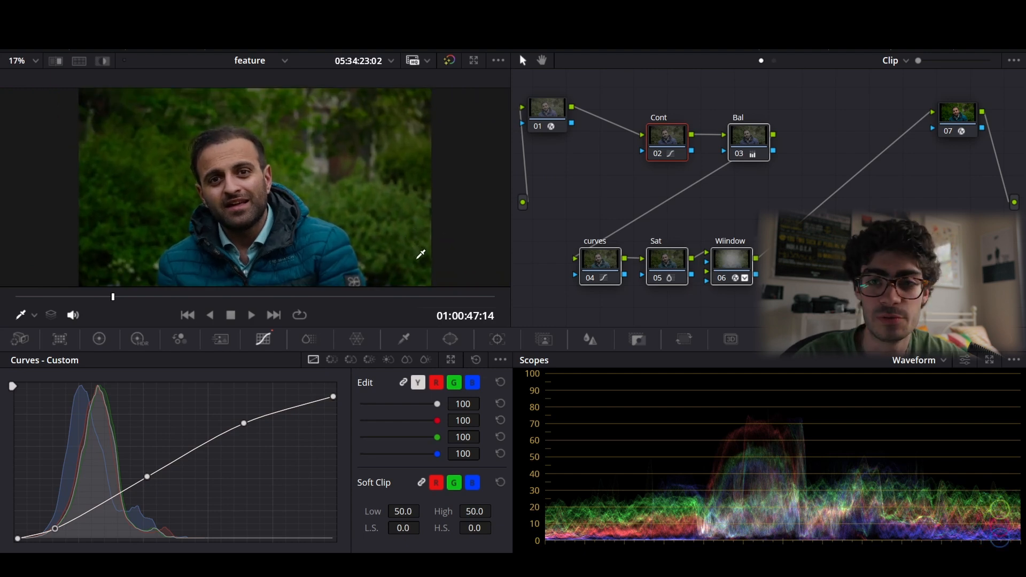